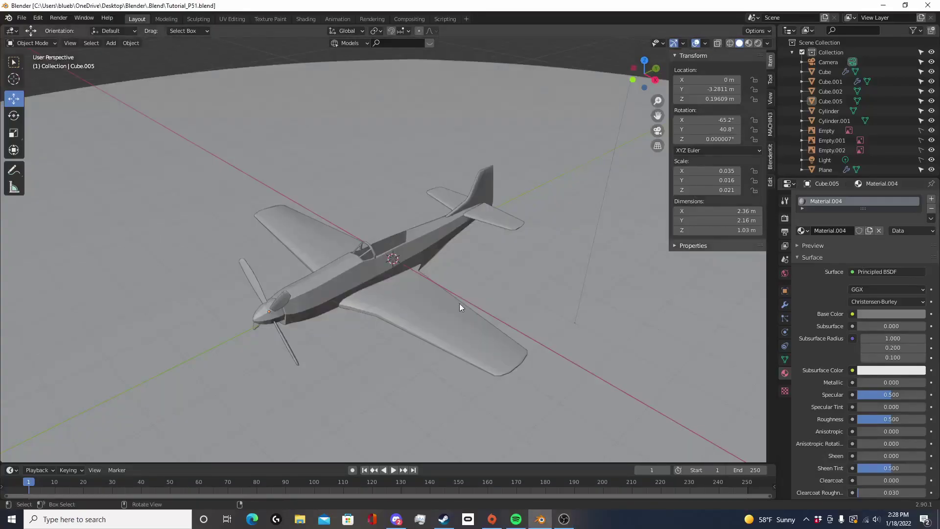
Select the wing and examine it from the front and from above, comparing its outline with the blueprint
scroll(417, 310, up, 5)
scroll(419, 289, down, 3)
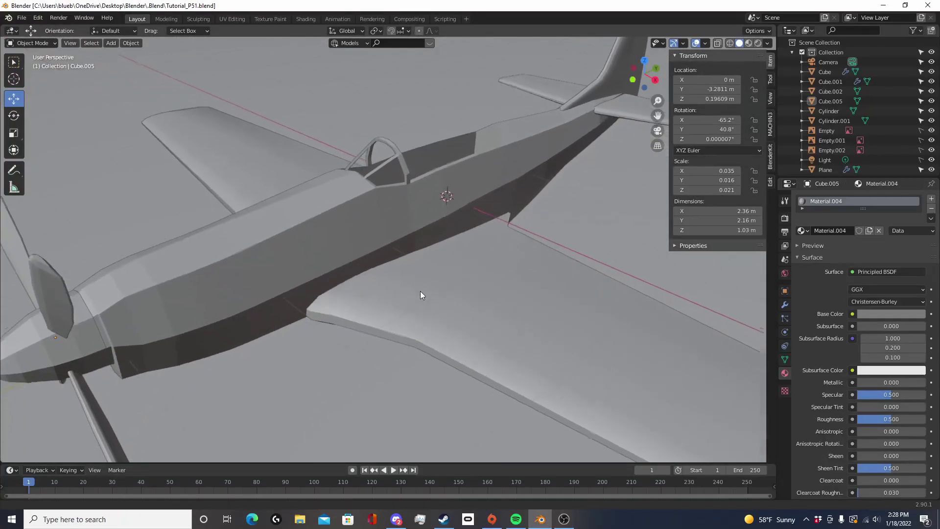
click(420, 297)
scroll(271, 325, down, 4)
middle_drag(271, 325, 392, 237)
scroll(349, 287, up, 5)
scroll(503, 252, down, 4)
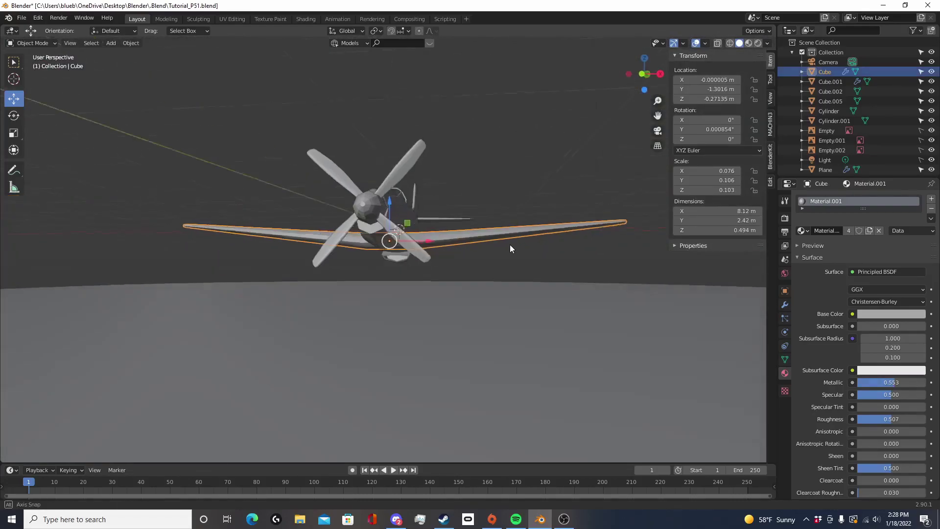
middle_drag(504, 252, 408, 307)
key(KP_7)
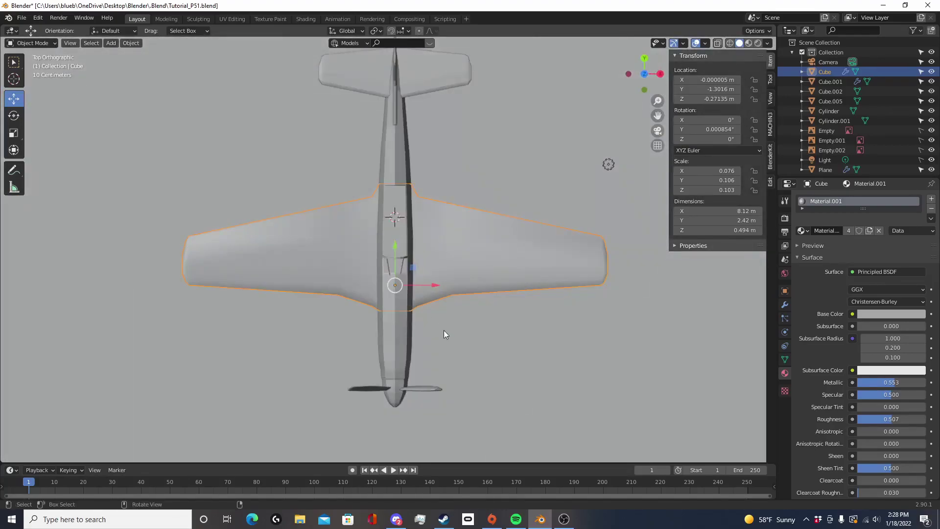
key(shift+z)
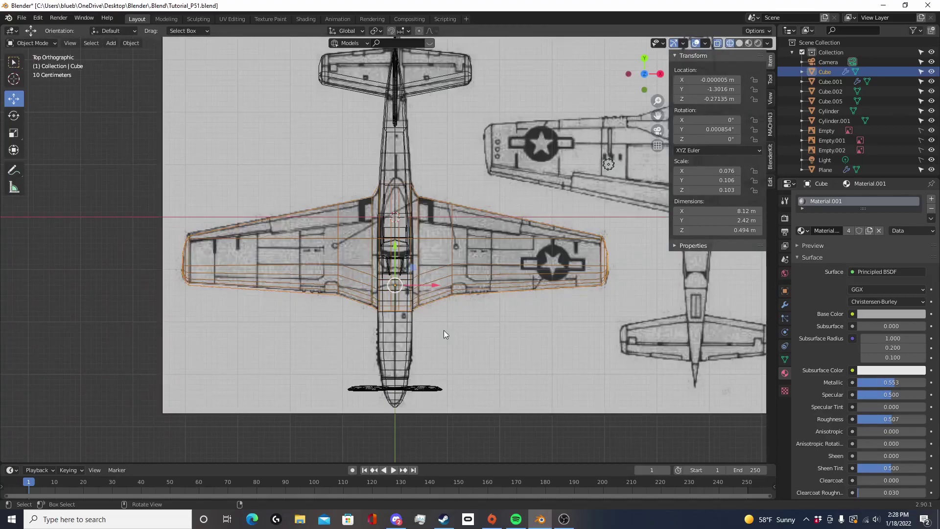
key(shift+z)
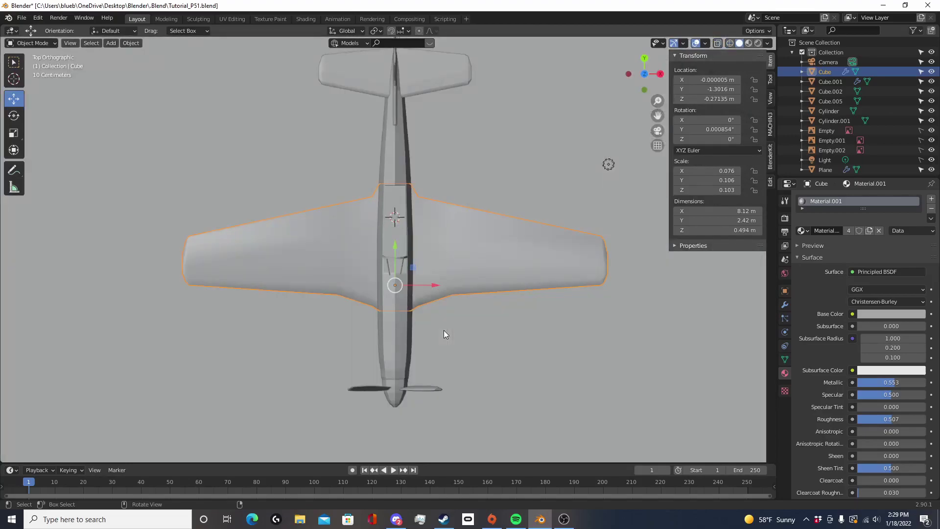
Delete the wing mesh's vertices in the centre section that passes through the fuselage
key(Tab)
key(shift+z)
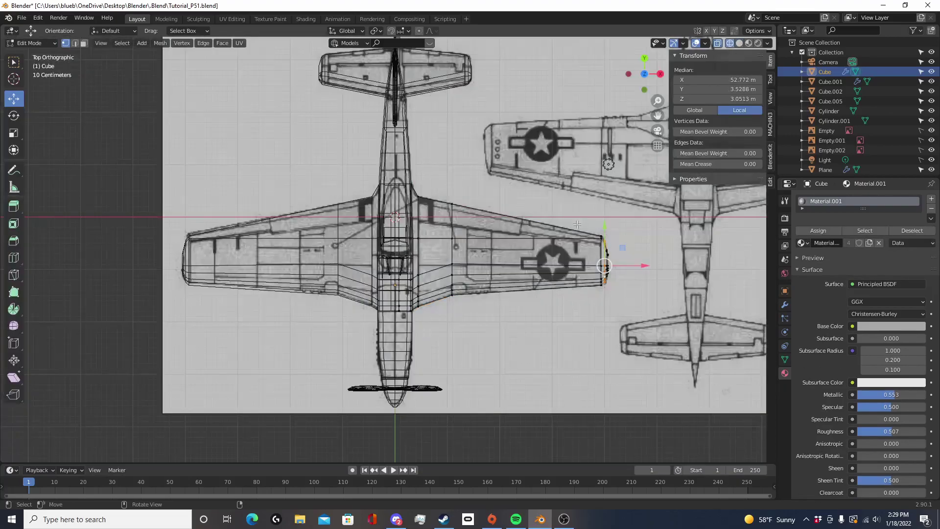
key(alt+a)
scroll(420, 214, up, 2)
key(b)
drag(426, 158, 279, 387)
scroll(436, 381, up, 4)
key(x)
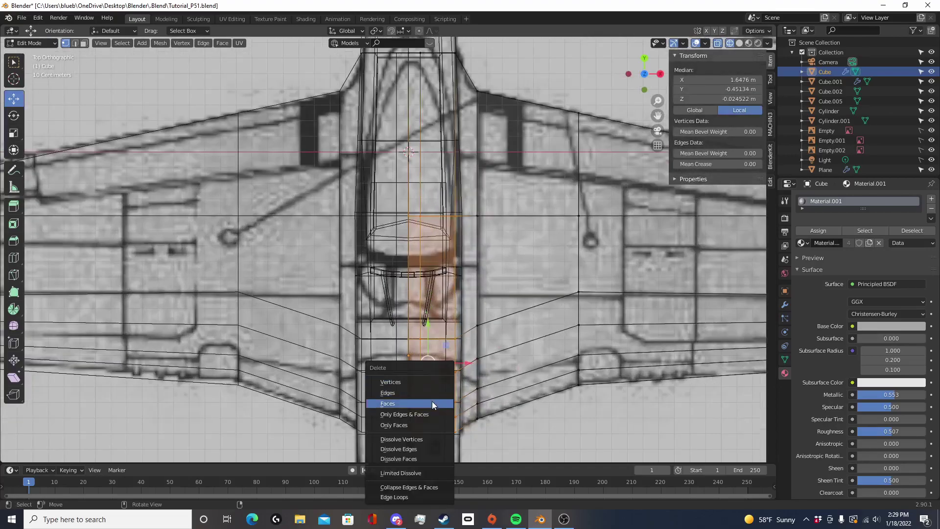
click(431, 382)
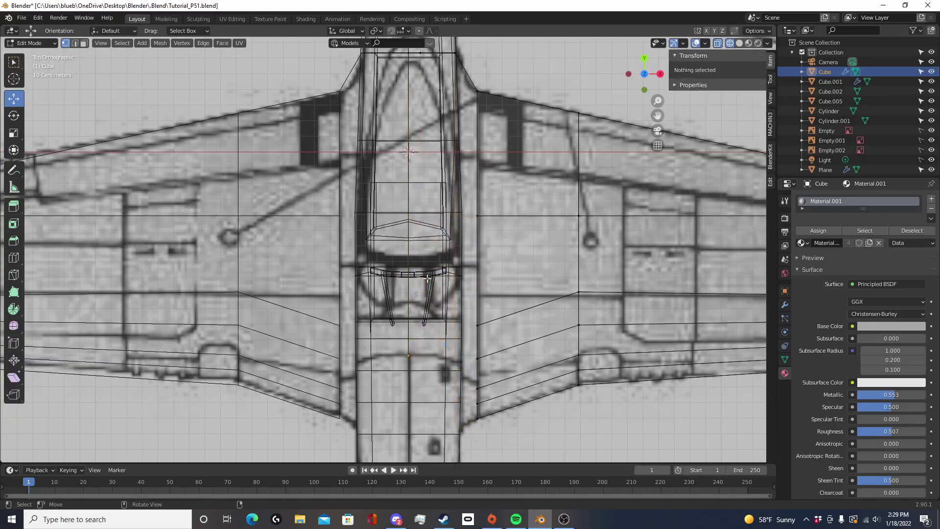
Remove the Mirror modifier from the wing so only one half is kept
click(783, 306)
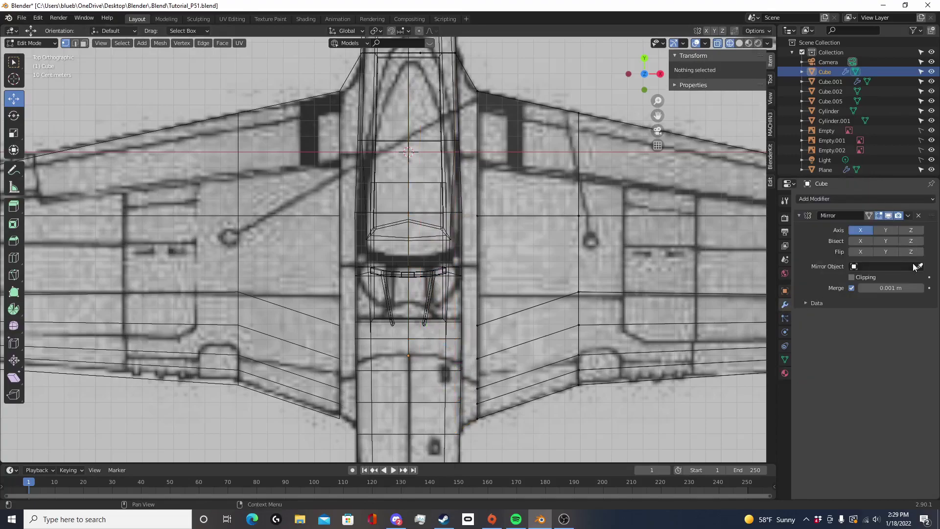
click(919, 216)
scroll(538, 257, down, 5)
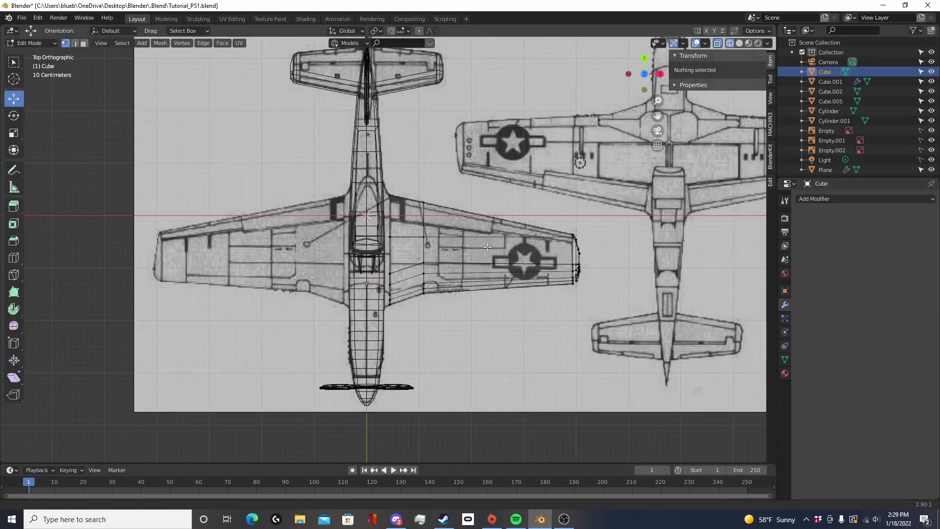
shift+middle_drag(536, 254, 487, 247)
key(shift+z)
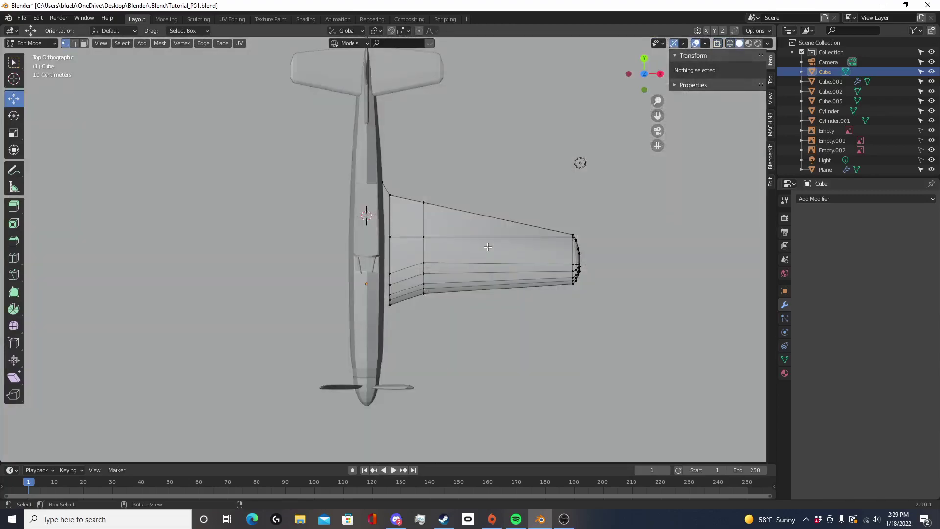
Delete the leftover wing vertices beside the fuselage, behind the wing root
scroll(487, 248, up, 4)
key(shift+z)
click(373, 109)
key(x)
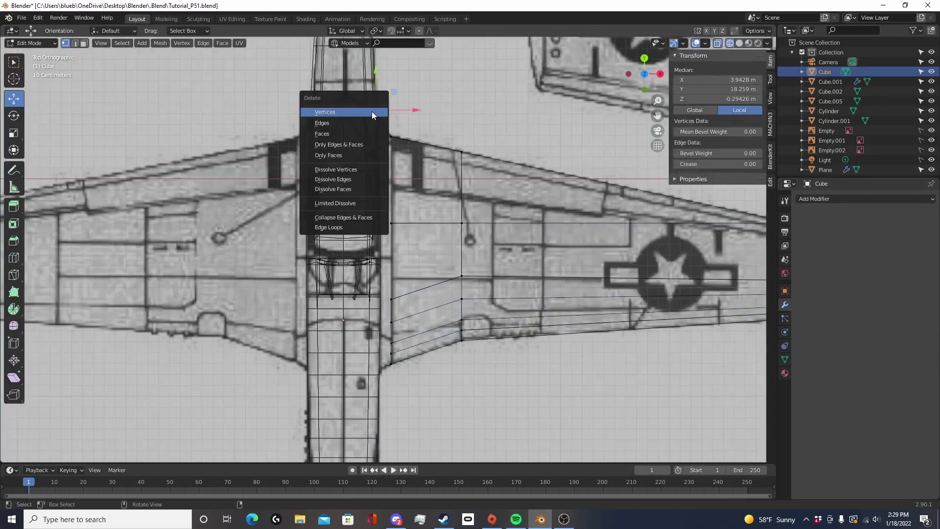
click(372, 108)
drag(367, 92, 318, 127)
key(x)
click(298, 107)
Inspect the remaining half wing in Object Mode and the gap between its root and the fuselage from above
scroll(417, 207, down, 4)
middle_drag(418, 207, 387, 152)
key(shift+z)
key(Tab)
middle_drag(443, 240, 474, 331)
key(KP_7)
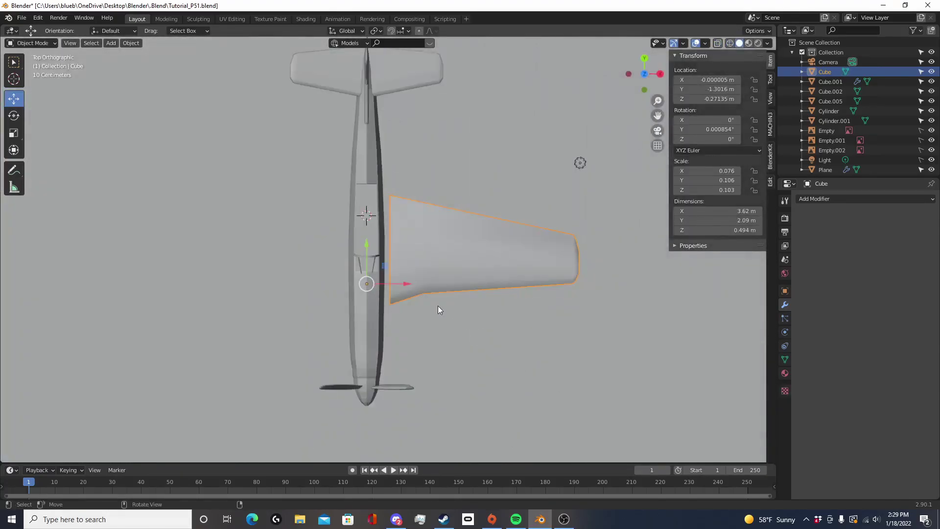
scroll(417, 300, up, 5)
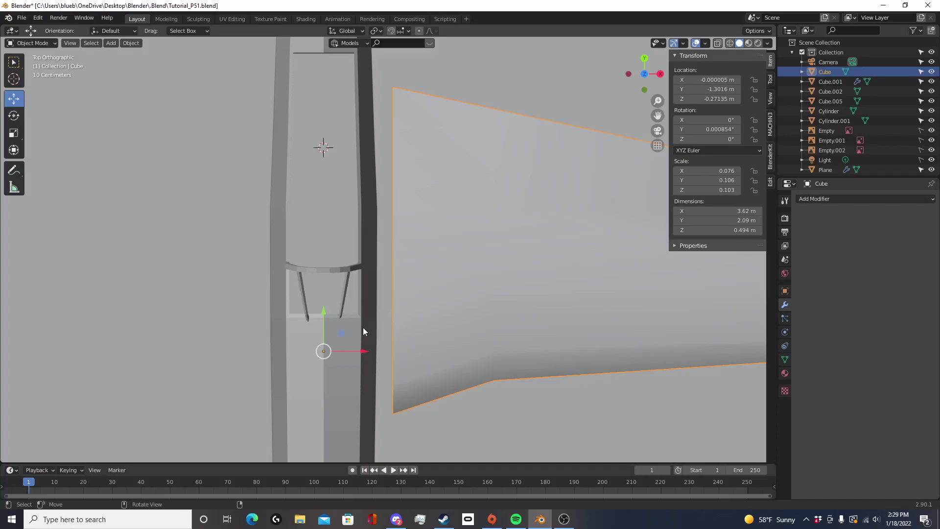
scroll(363, 331, down, 5)
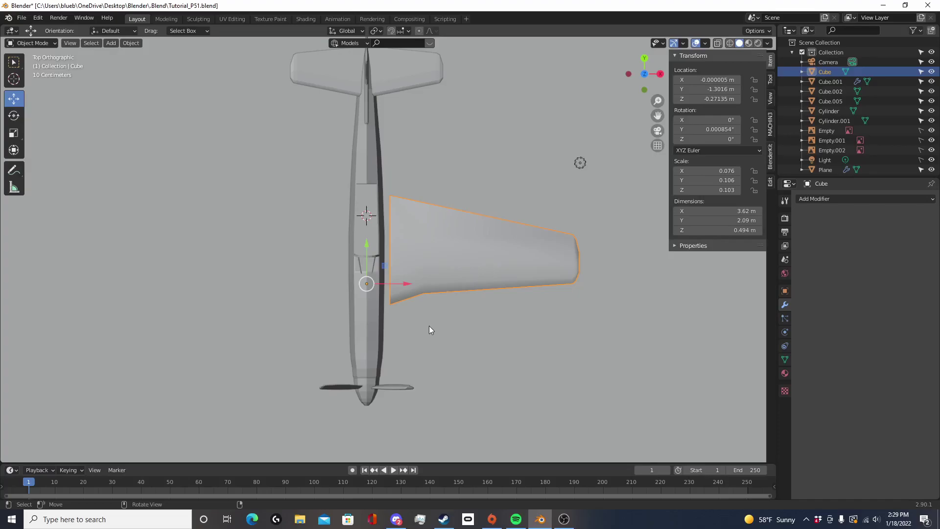
Hide the outer wing section in Edit Mode, leaving only the vertices of the wing root outline shown
key(Tab)
key(shift+z)
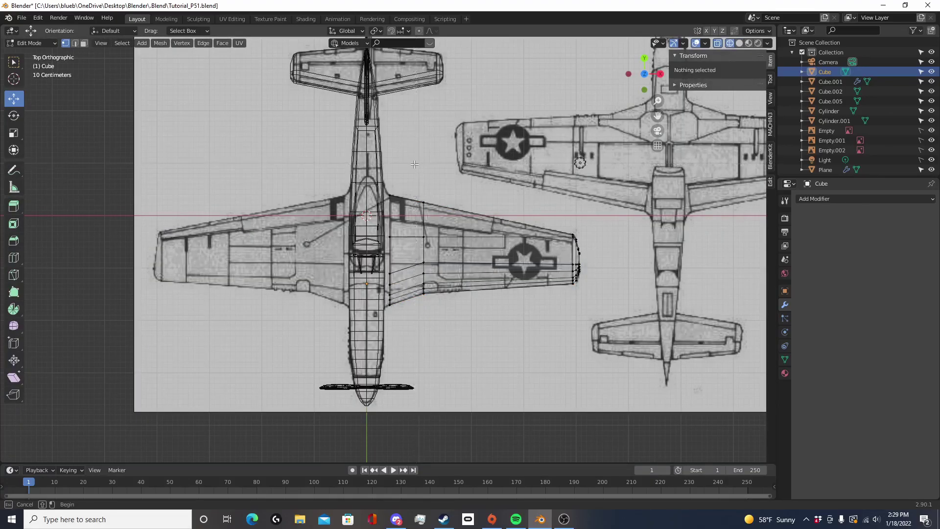
drag(417, 166, 659, 350)
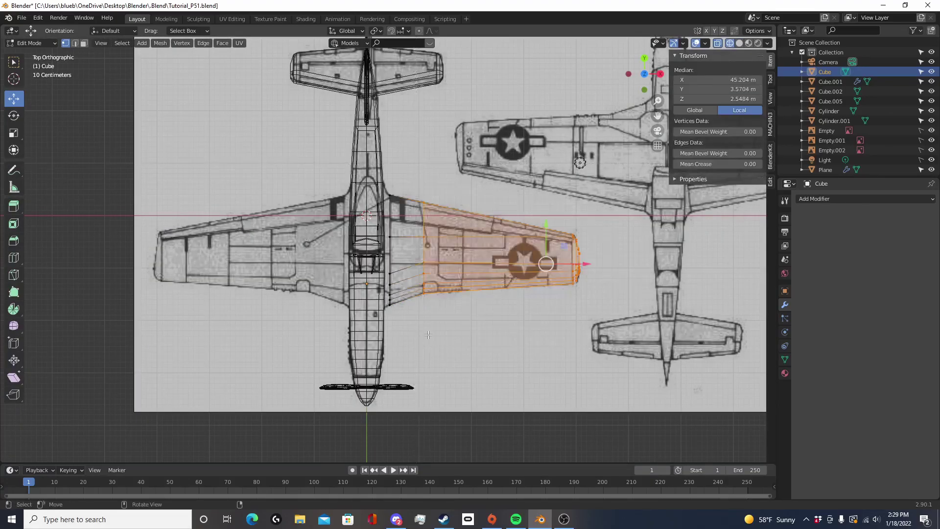
scroll(434, 337, up, 2)
key(shift+z)
scroll(447, 370, up, 3)
mouse_move(451, 385)
middle_down()
mouse_move(410, 319)
mouse_move(399, 266)
mouse_move(413, 248)
middle_up()
scroll(425, 275, down, 4)
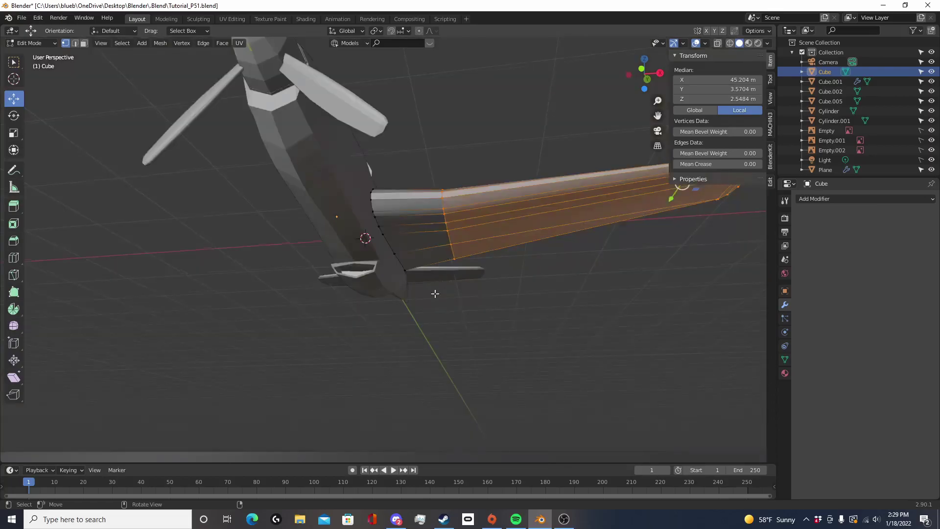
middle_drag(434, 294, 397, 279)
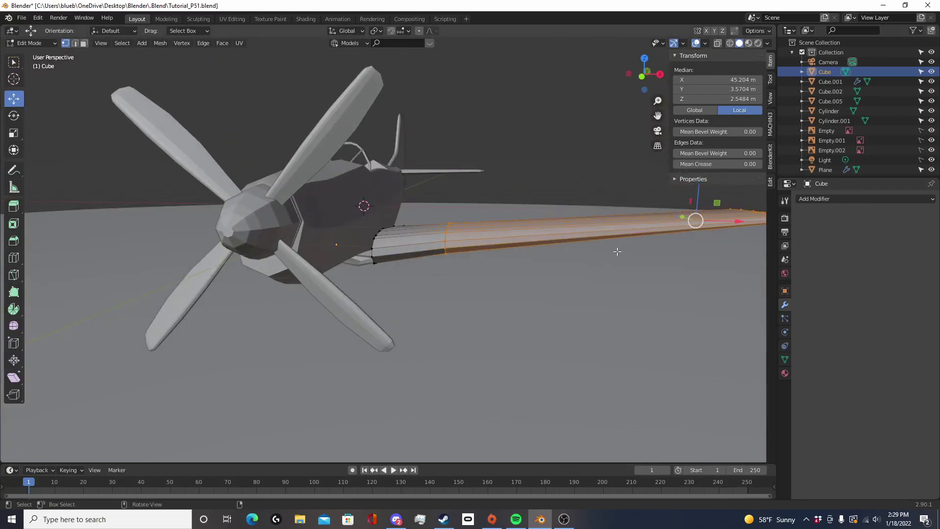
key(h)
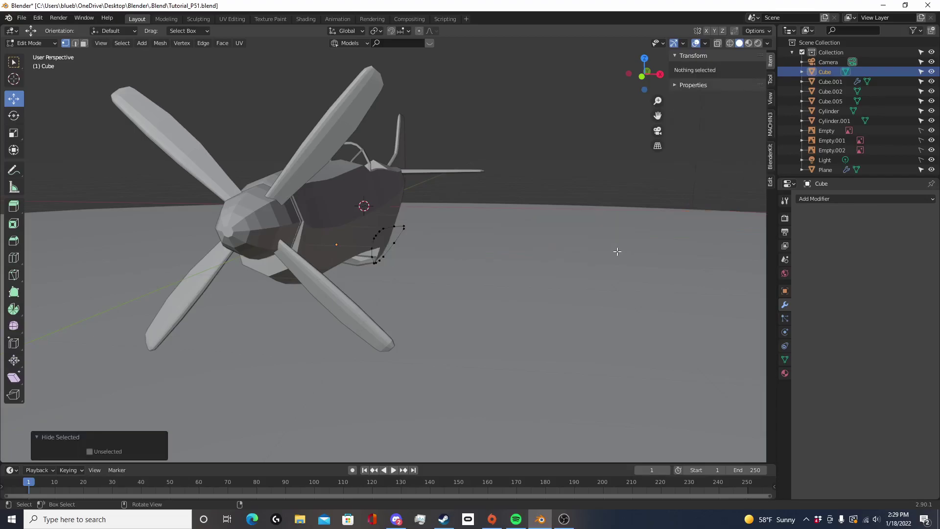
Add the fuselage to the wing selection and open both objects together in Edit Mode
key(Tab)
scroll(441, 288, down, 5)
middle_drag(454, 286, 343, 306)
scroll(383, 294, up, 5)
shift+click(410, 208)
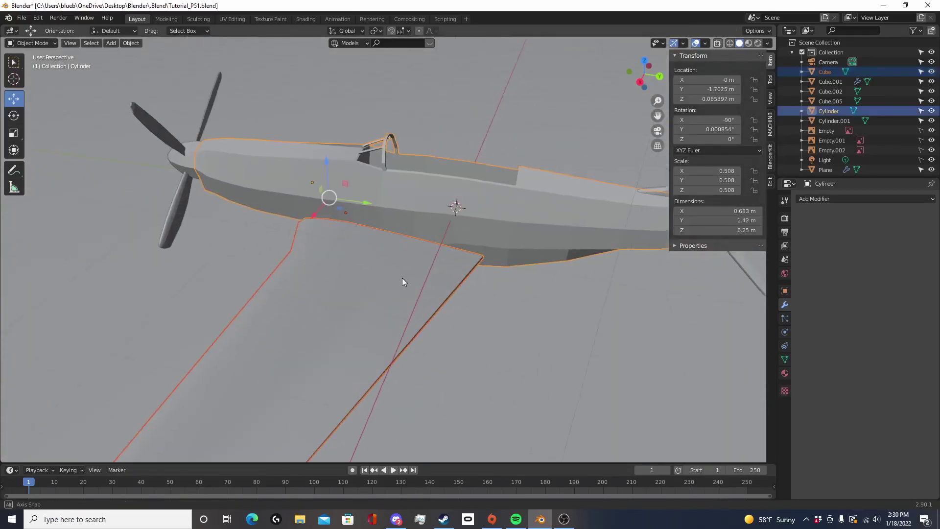
middle_drag(401, 277, 368, 268)
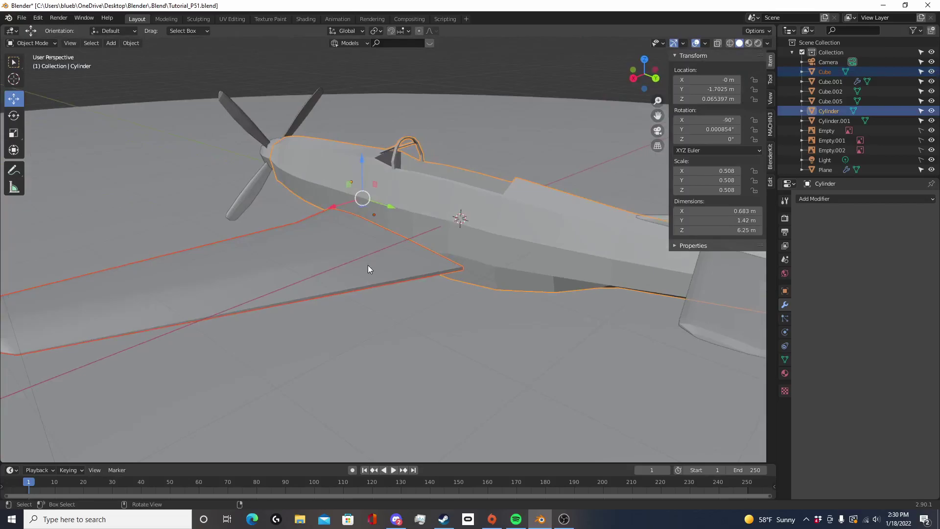
key(Tab)
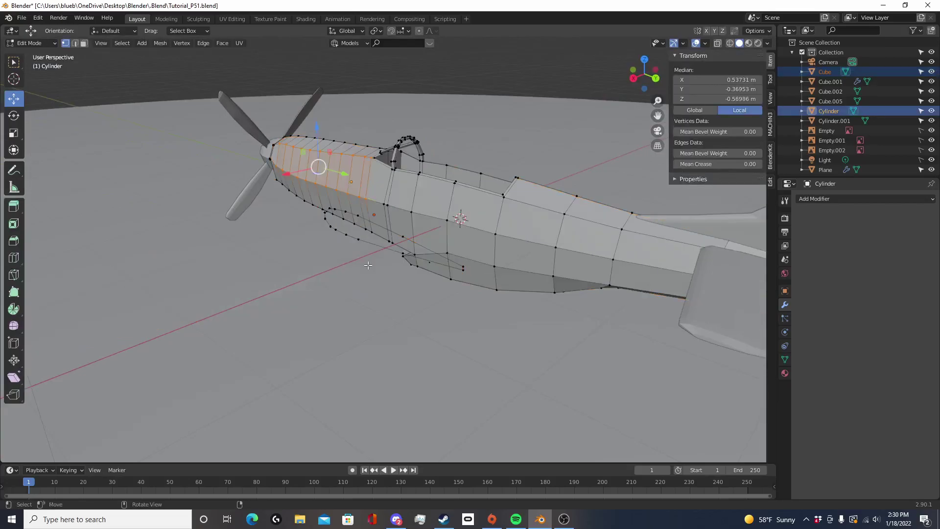
Examine from the side how the wing root outline lines up with the fuselage edges
key(KP_3)
scroll(387, 260, up, 6)
key(alt+z)
key(alt+z)
middle_drag(388, 260, 426, 295)
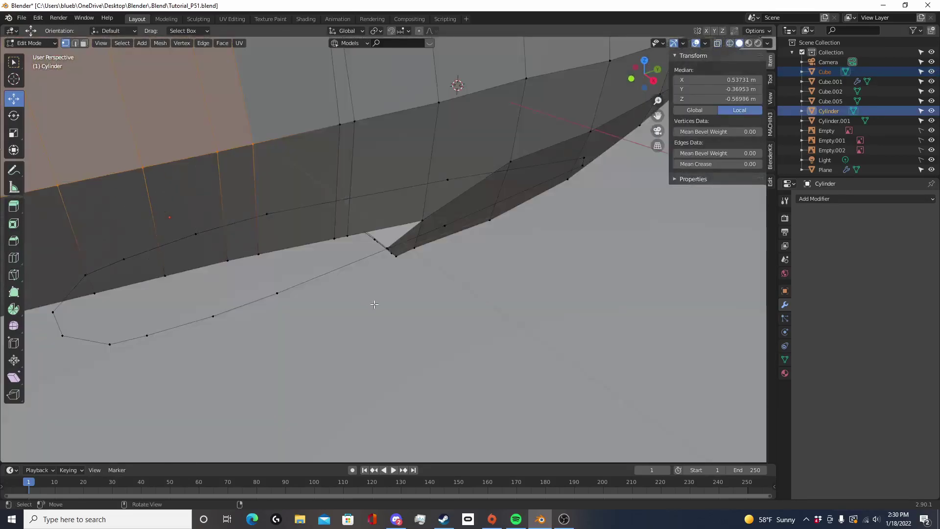
scroll(398, 302, down, 6)
key(Tab)
key(Tab)
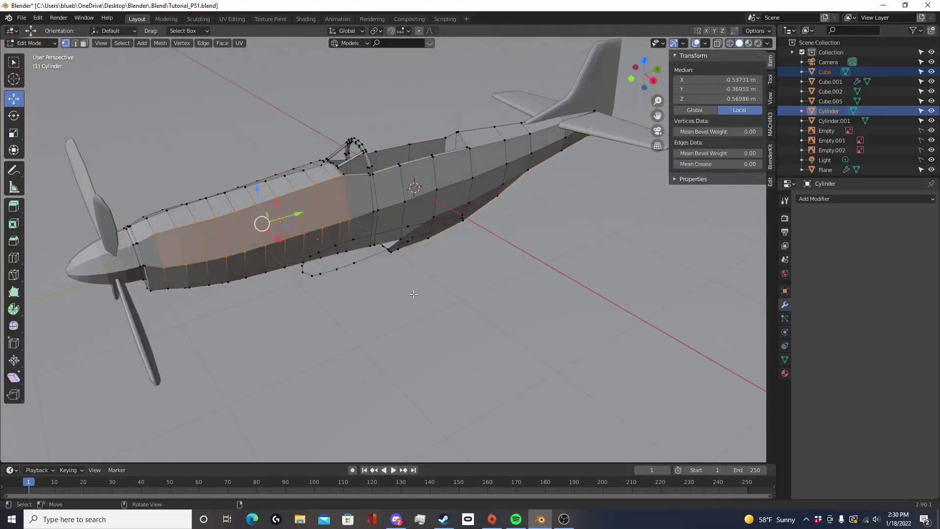
key(KP_3)
scroll(392, 292, up, 8)
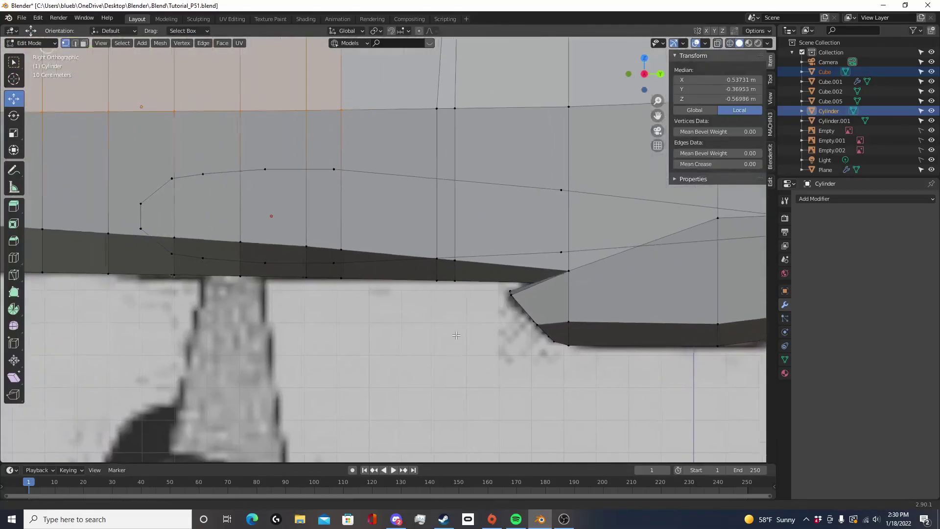
scroll(373, 290, down, 3)
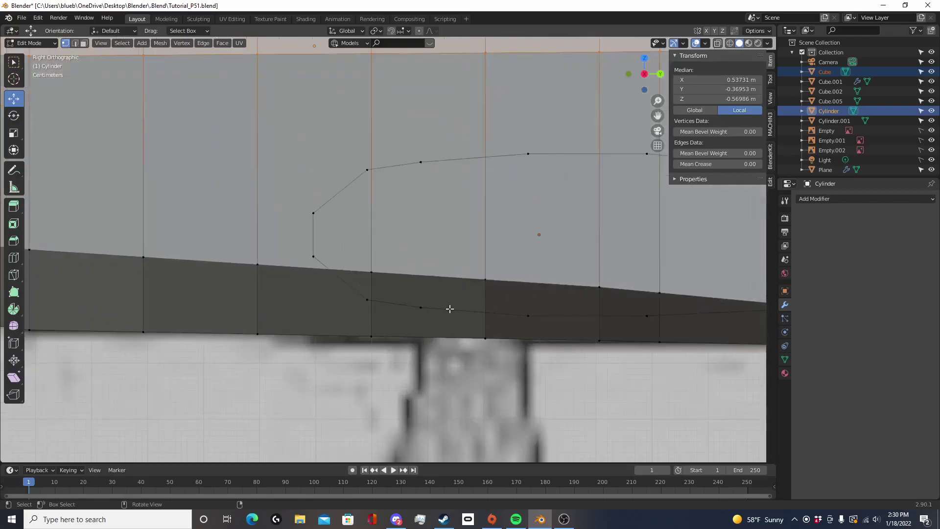
Add a lengthwise loop cut along the fuselage side near the wing root's upper edge, with a slide factor of 0.165
key(alt+a)
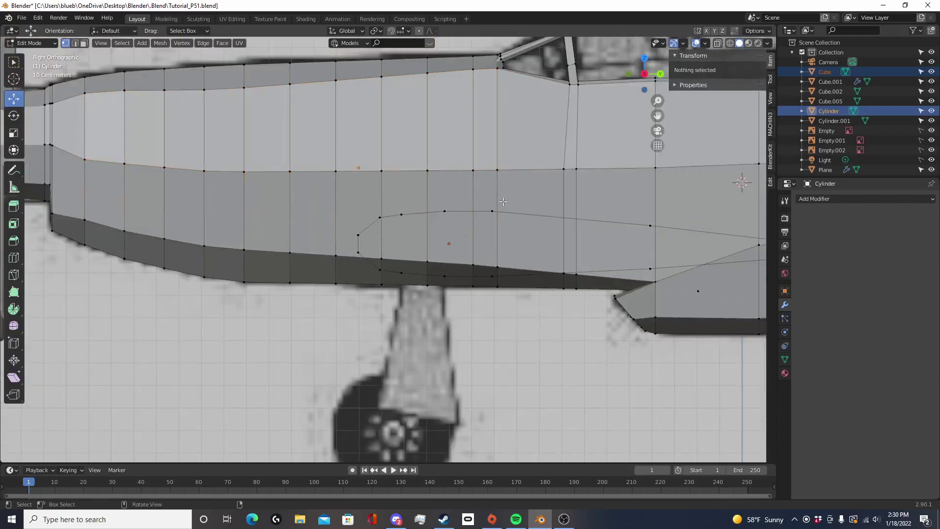
key(ctrl+r)
click(499, 198)
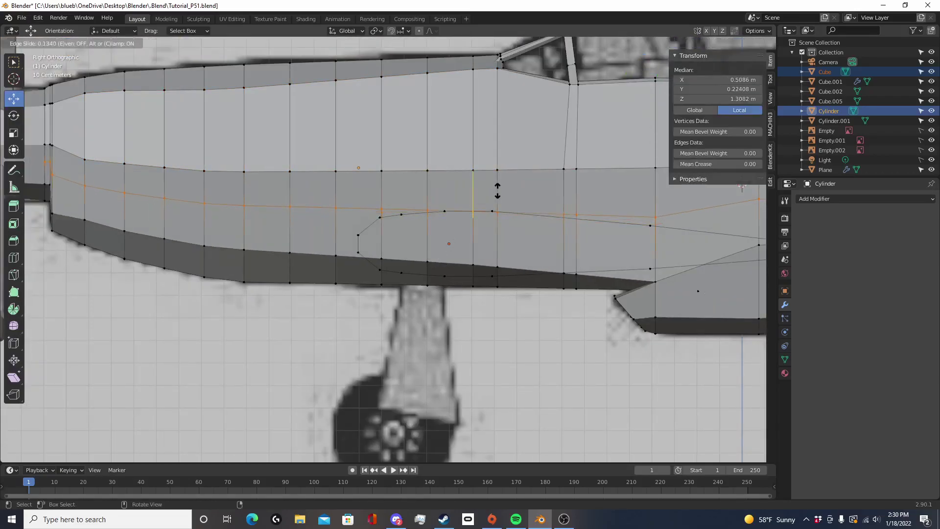
click(504, 191)
scroll(483, 162, up, 4)
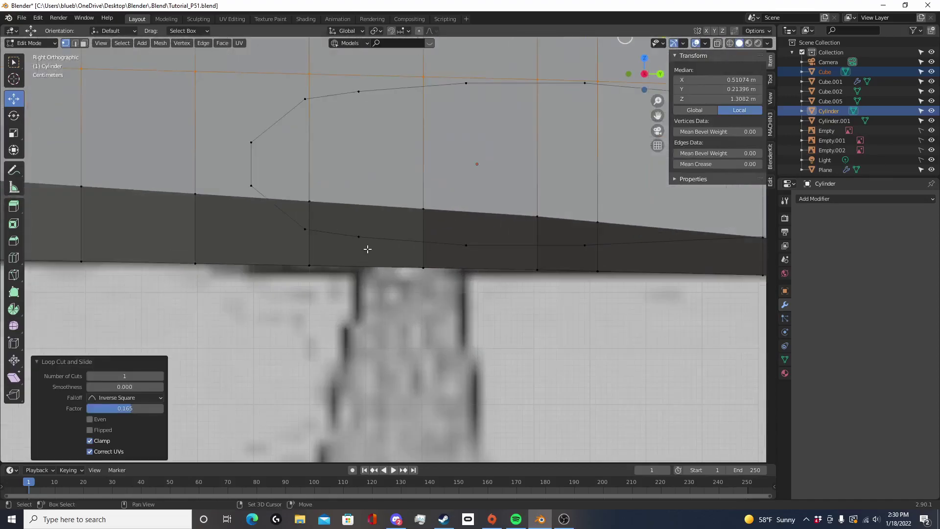
shift+middle_drag(367, 248, 501, 337)
scroll(486, 229, down, 5)
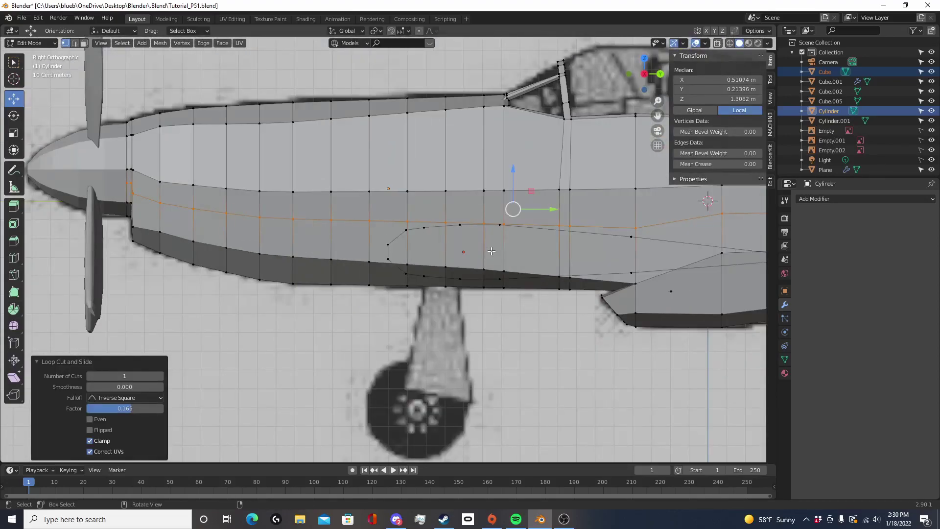
key(alt+a)
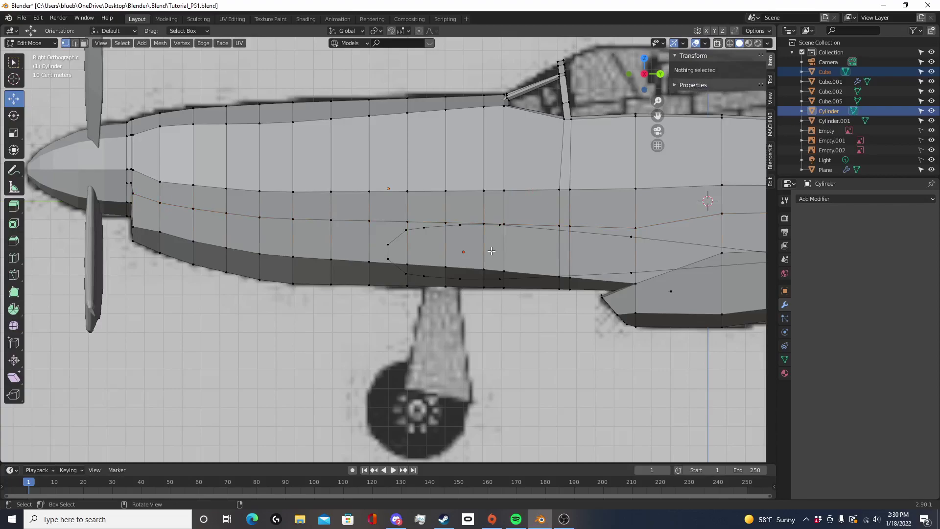
Add a vertical loop cut through the fuselage at the wing root's trailing edge, with a slide factor of 0.114
scroll(388, 246, up, 6)
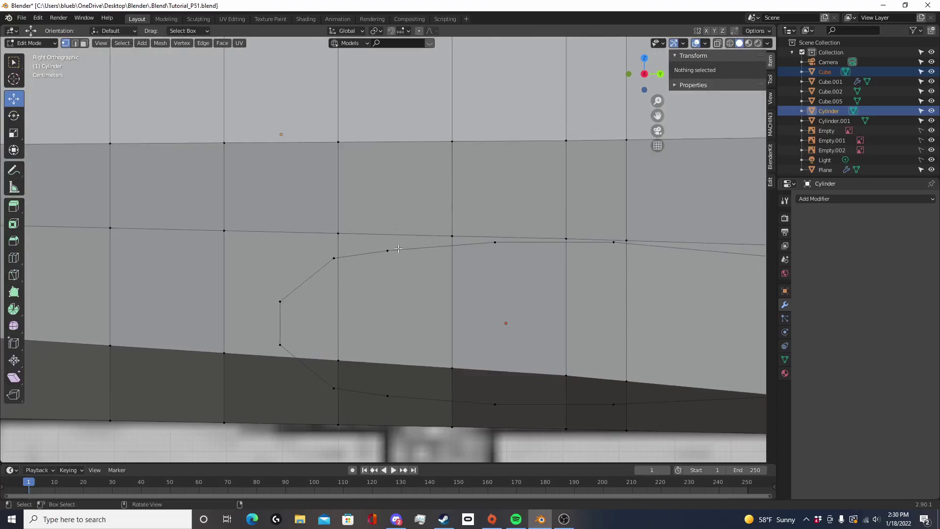
scroll(494, 264, down, 6)
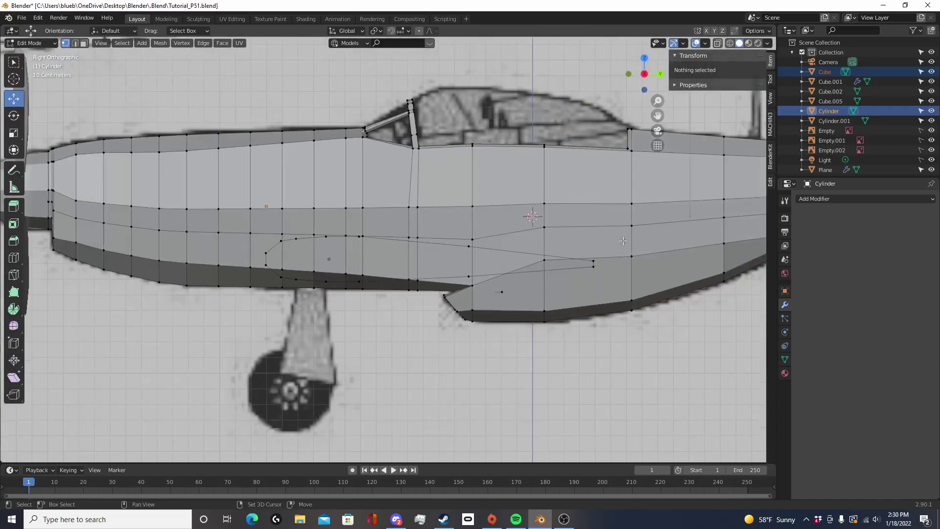
scroll(494, 264, up, 3)
shift+middle_drag(522, 262, 444, 278)
scroll(444, 278, down, 2)
scroll(444, 278, up, 2)
key(ctrl+r)
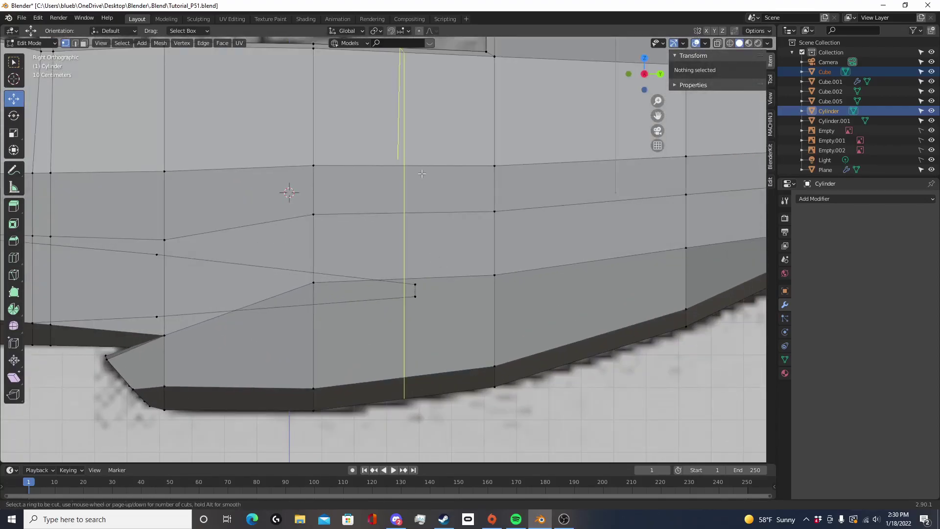
click(420, 174)
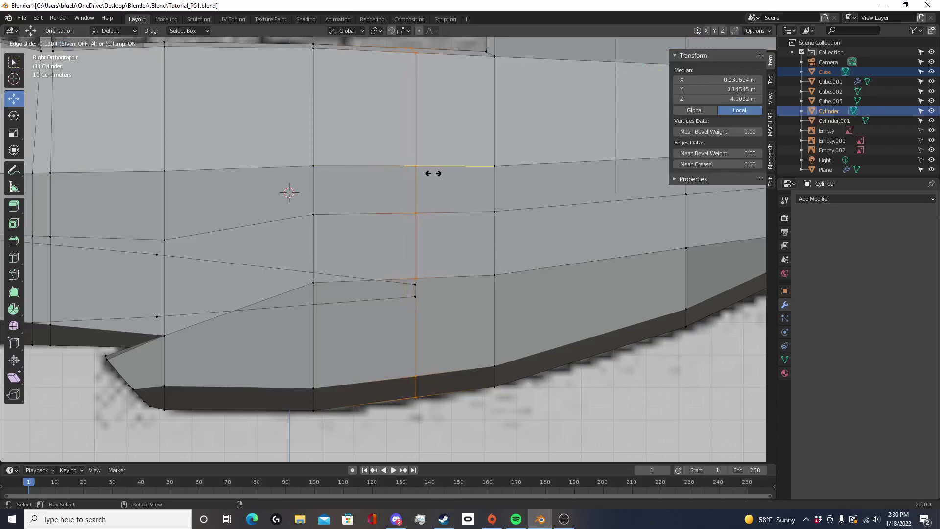
click(431, 175)
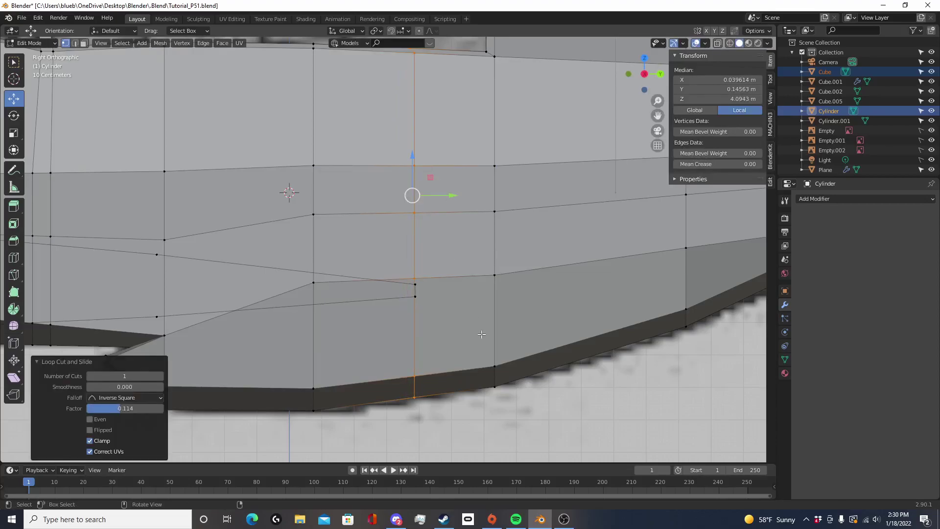
Slide the new loop's lower side vertex down to the lower trailing-edge corner of the wing root, with a factor of 0.188
scroll(484, 333, up, 3)
key(alt+a)
key(c)
click(386, 206)
key(Escape)
scroll(384, 220, down, 4)
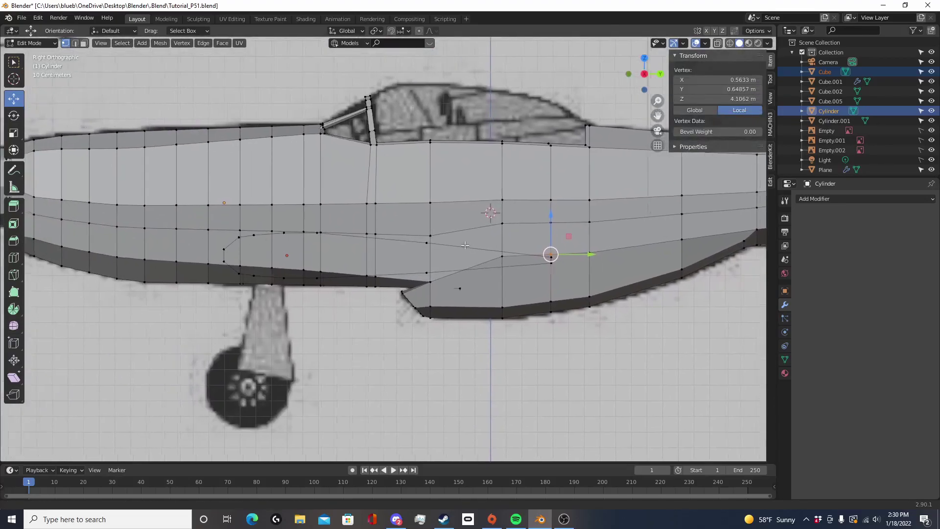
scroll(454, 244, up, 5)
key(shift+v)
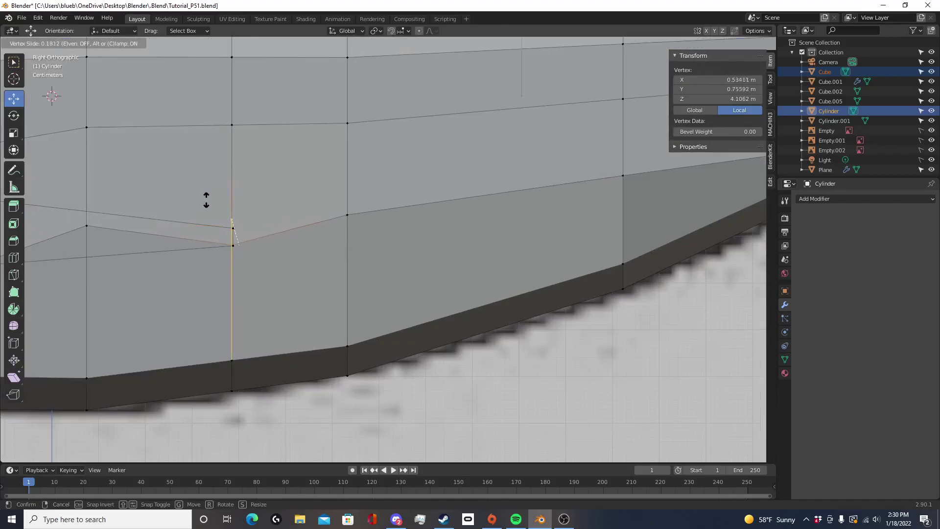
click(207, 201)
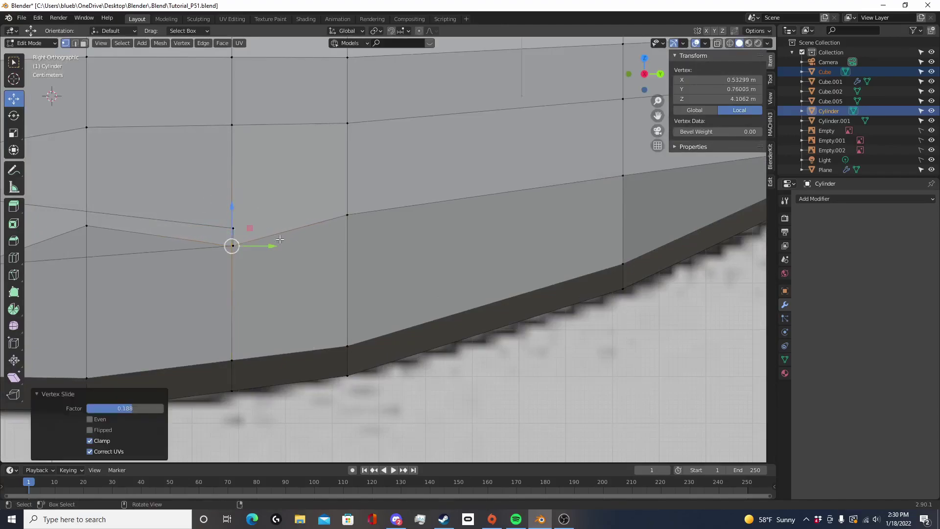
Slide the next vertex up on the new loop down to the wing root's upper trailing-edge corner
shift+middle_drag(278, 265, 476, 288)
scroll(478, 290, up, 8)
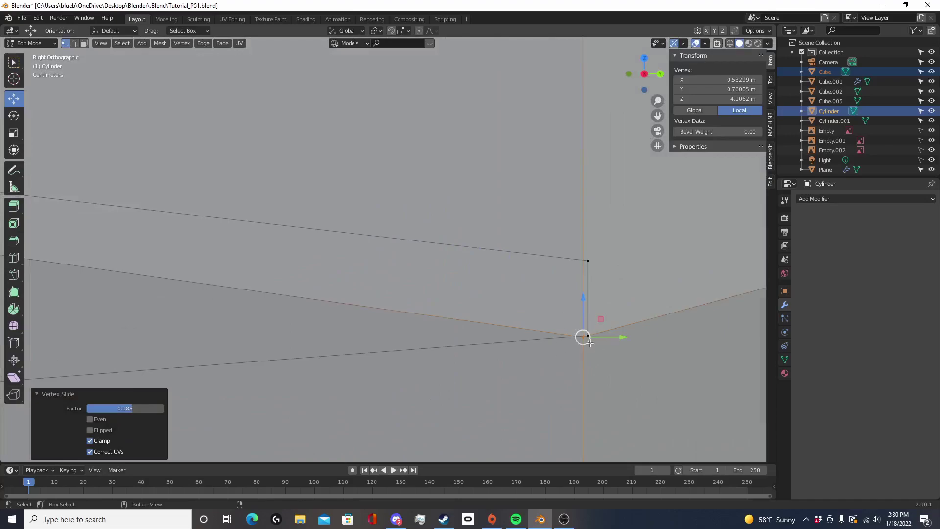
scroll(591, 345, down, 6)
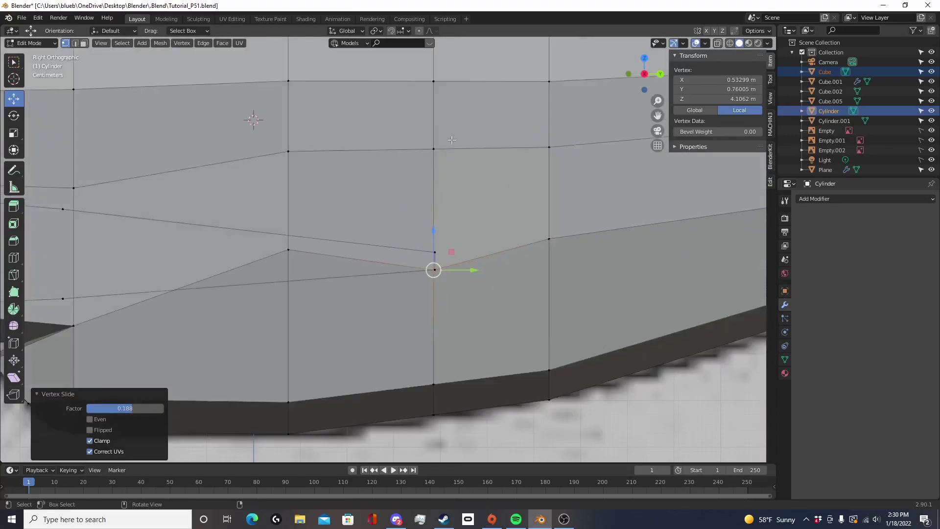
click(434, 148)
key(shift+v)
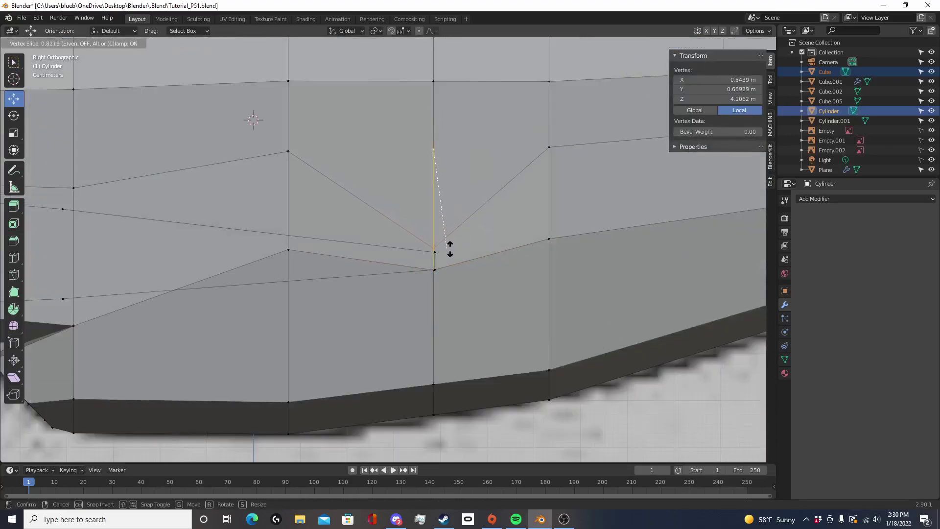
click(449, 248)
On the vertical fuselage edge just ahead of the trailing edge, slide two vertices down onto the wing root's upper and lower outline
shift+middle_drag(449, 248, 632, 254)
click(471, 156)
key(shift+v)
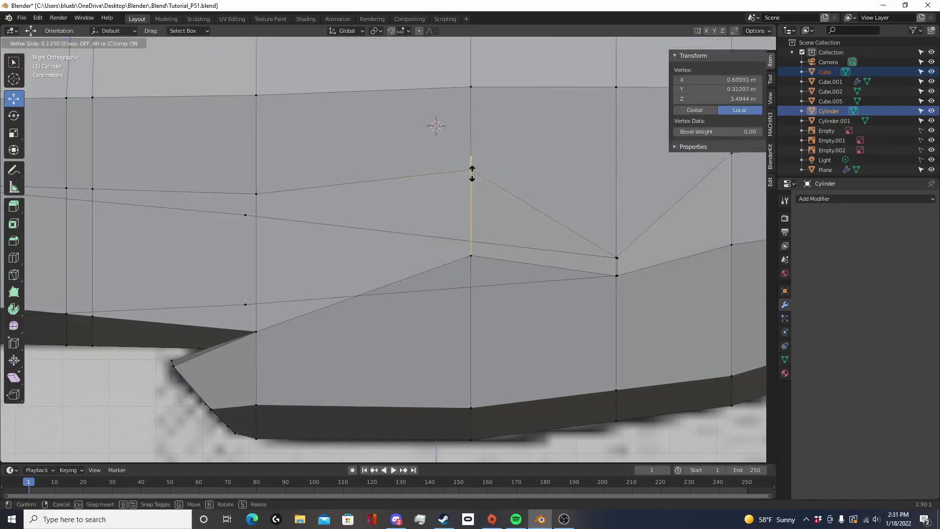
click(471, 244)
key(alt+a)
key(c)
click(471, 254)
key(Escape)
key(shift+v)
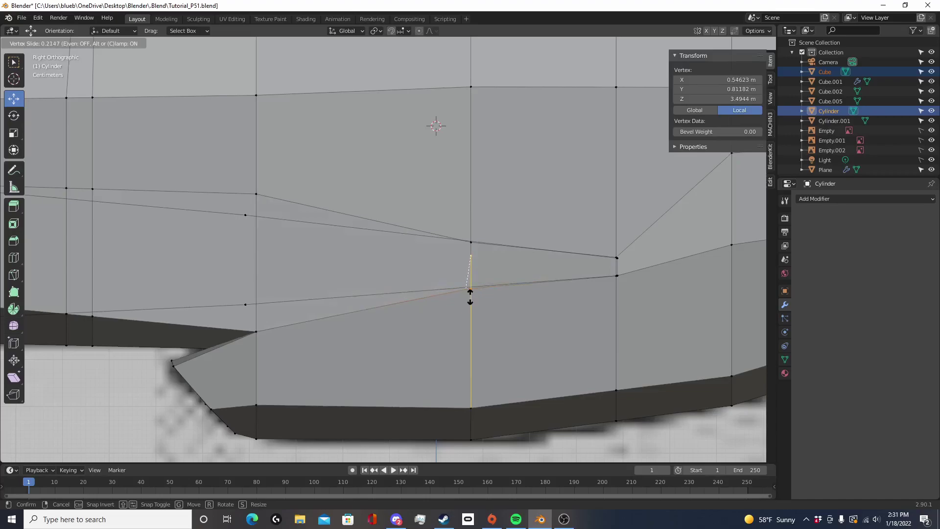
click(470, 296)
Slide the fuselage vertex above the belly scoop's front up its vertical edge onto the wing root's lower outline
scroll(497, 300, down, 3)
shift+middle_drag(497, 300, 649, 297)
scroll(648, 297, up, 3)
key(alt+a)
key(c)
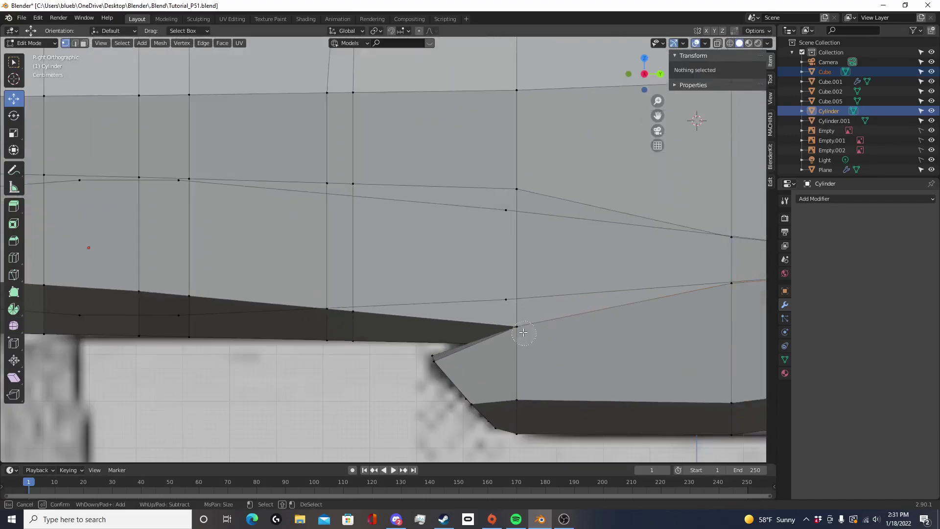
click(518, 327)
key(Escape)
key(shift+v)
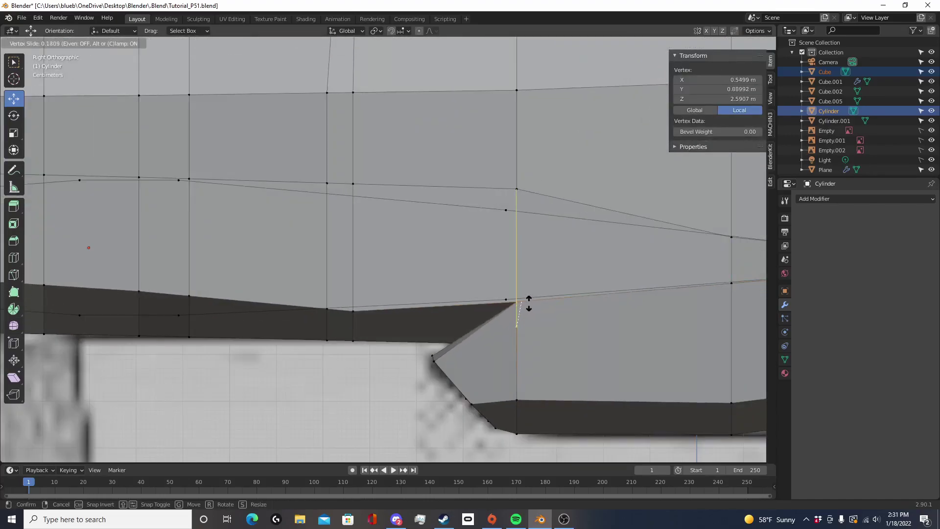
click(520, 301)
Slide the upper vertex on the same fuselage edge down to the wing root's upper outline and clear the selection
key(c)
click(516, 188)
key(Escape)
key(shift+v)
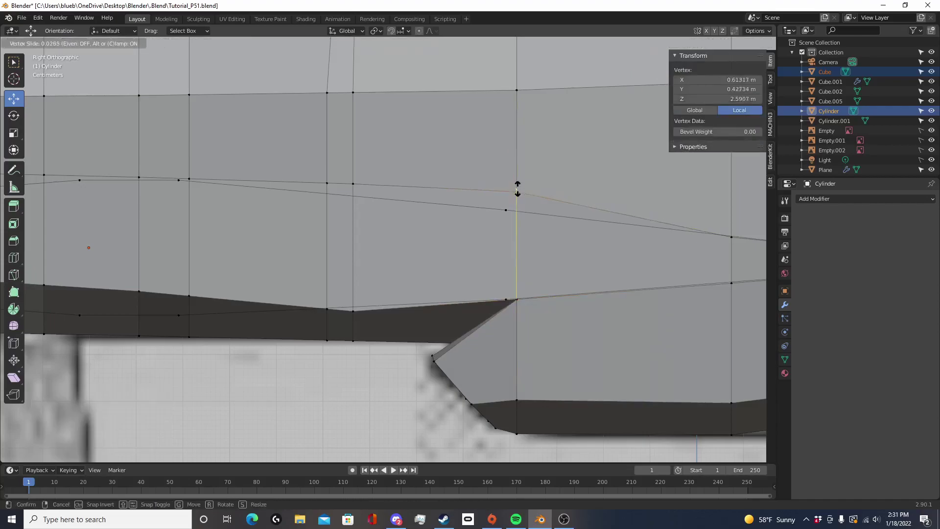
click(515, 207)
key(alt+a)
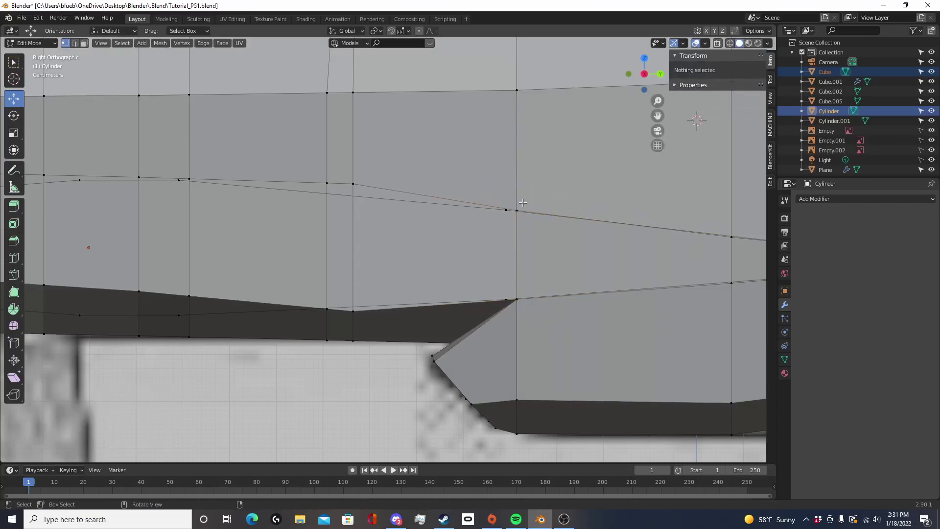
Slide that upper fuselage vertex forward by a factor of 0.071, and fine-tune it downward onto the wing root outline's vertex
shift+middle_drag(515, 238, 456, 262)
scroll(470, 252, up, 3)
key(c)
click(506, 225)
key(Escape)
key(shift+v)
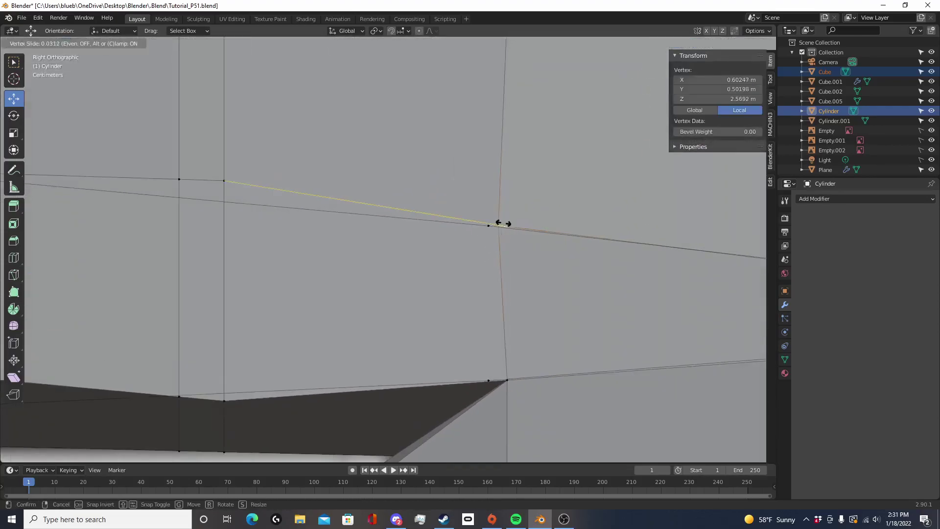
click(493, 224)
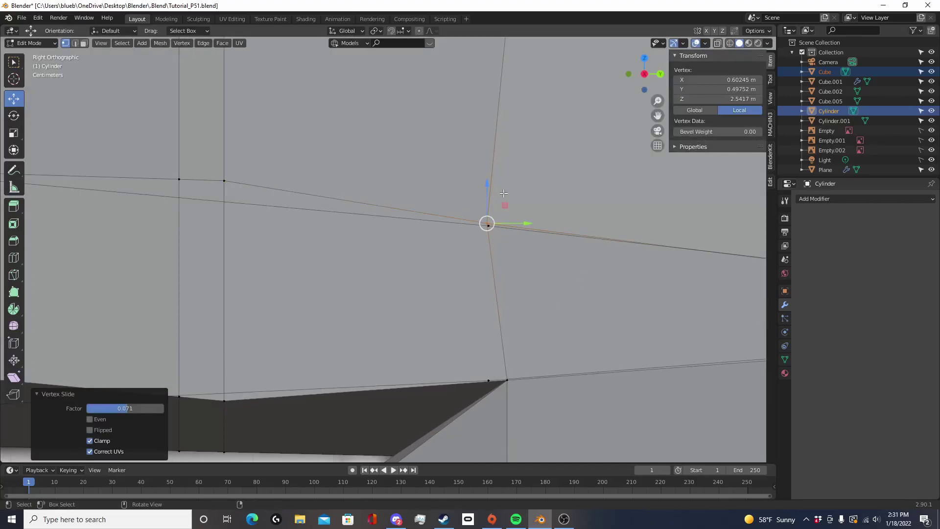
key(shift+v)
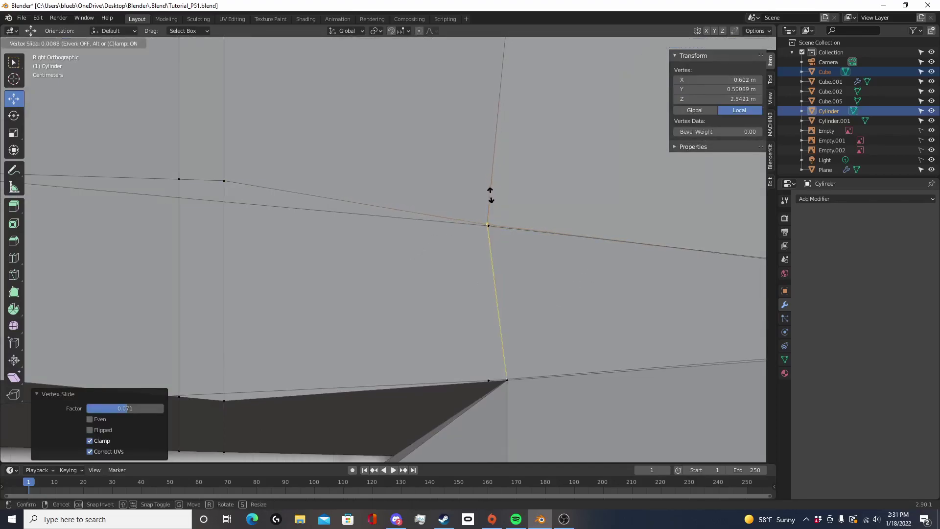
click(490, 195)
Slide the upper vertices of the next two fuselage edges forward down onto the wing outline, with factors 0.093 and 0.081
shift+middle_drag(343, 211, 621, 213)
key(alt+a)
click(506, 178)
key(shift+v)
click(502, 201)
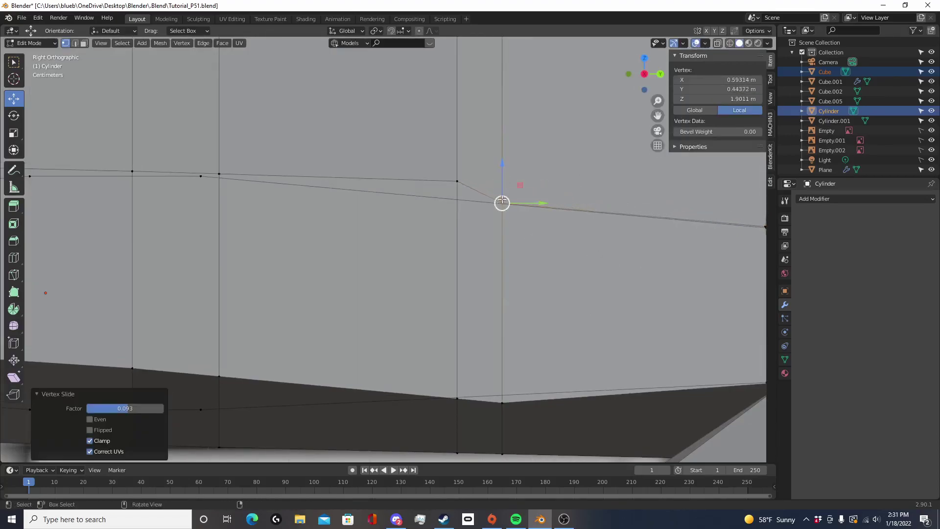
click(457, 181)
key(shift+v)
click(457, 199)
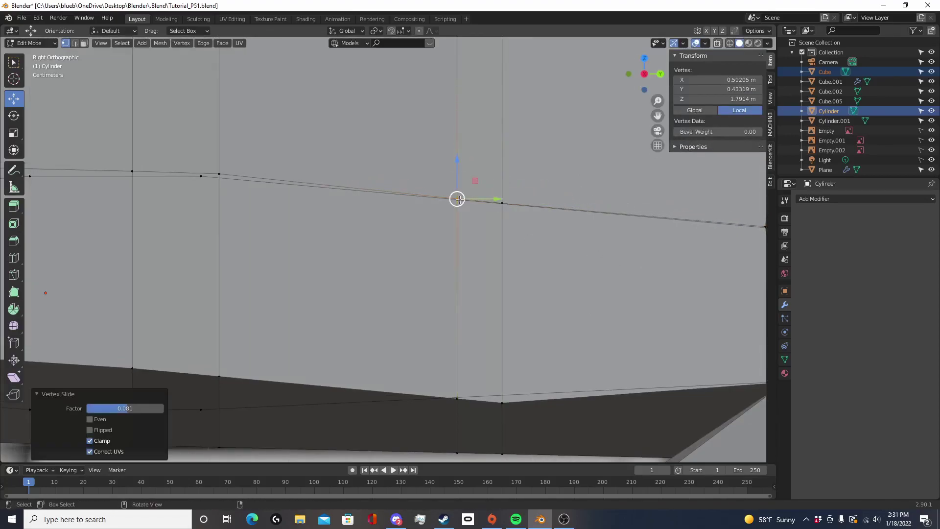
Select the next fuselage vertex forward and examine how it lines up with the wing root's upper outline
shift+middle_drag(230, 204, 461, 265)
scroll(462, 264, up, 2)
key(alt+a)
key(c)
click(481, 223)
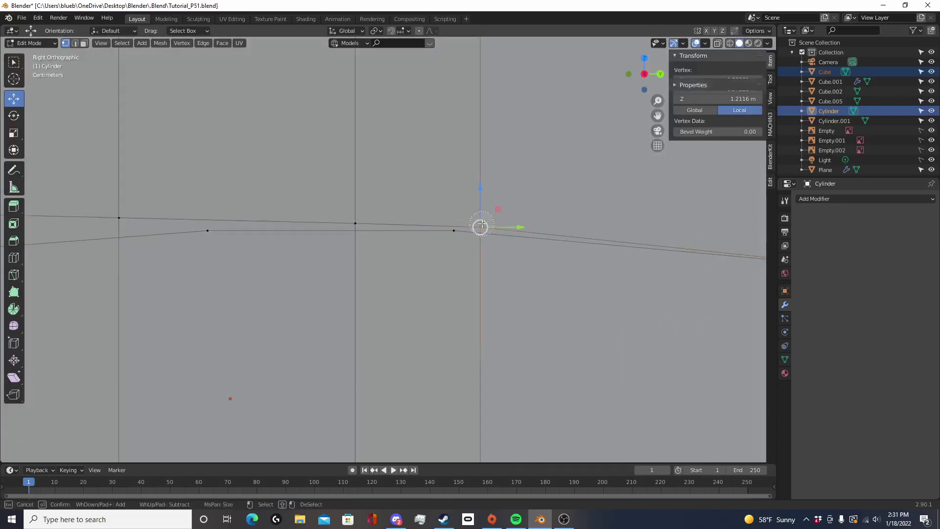
right_click(481, 224)
shift+middle_drag(646, 264, 397, 221)
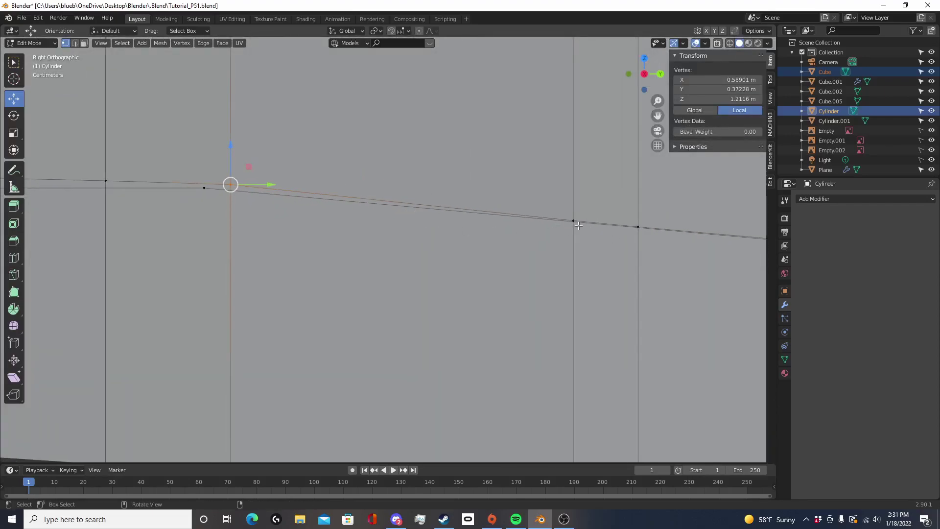
scroll(390, 220, down, 4)
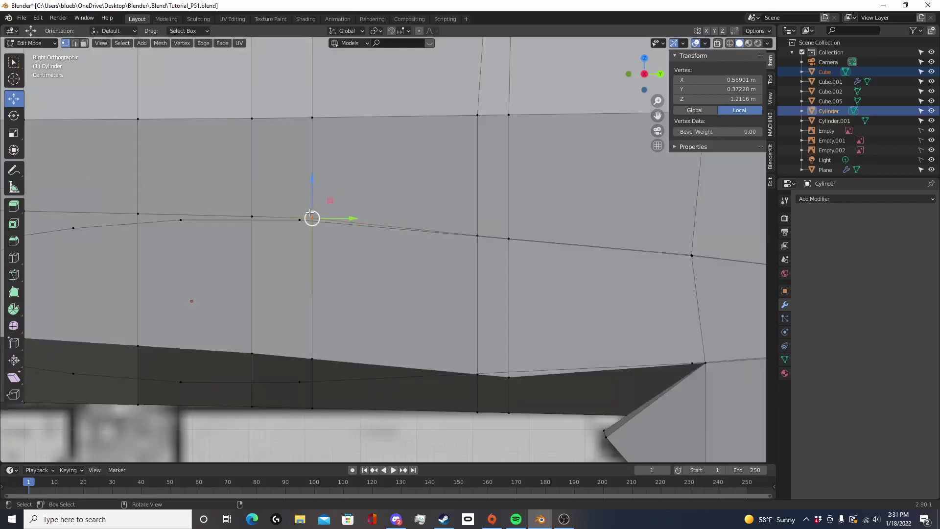
shift+middle_drag(329, 217, 433, 238)
scroll(480, 245, up, 3)
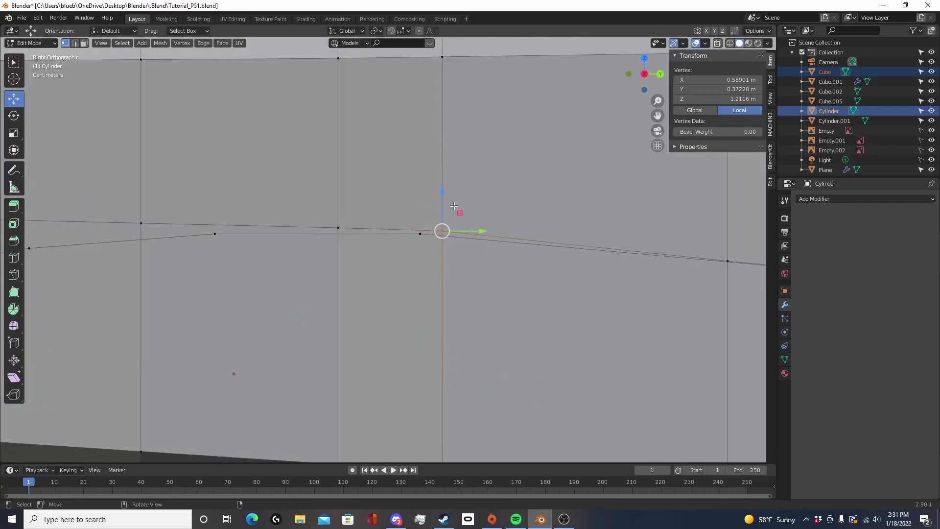
scroll(451, 198, down, 8)
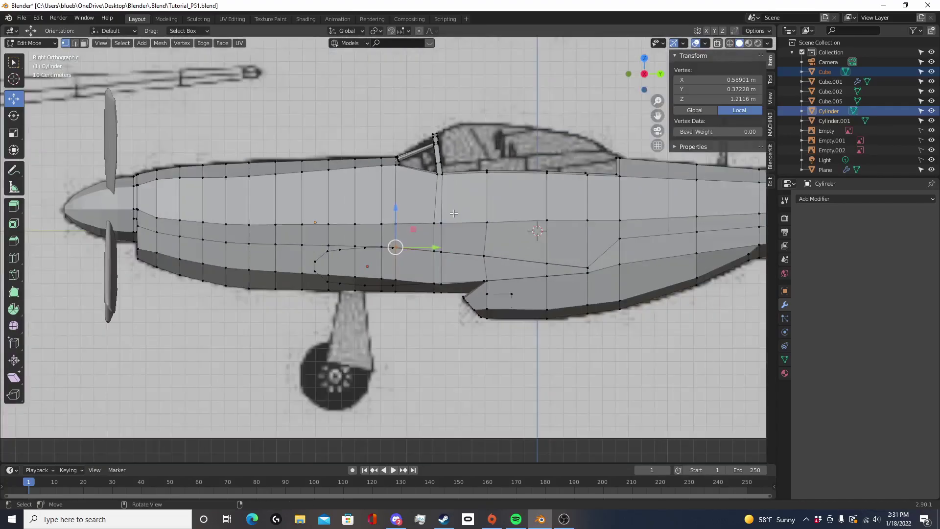
Slide the nearby wing outline vertex aft to the fuselage edge, and slide the fuselage vertex down to meet it
scroll(450, 213, up, 3)
scroll(450, 214, up, 2)
key(g)
key(g)
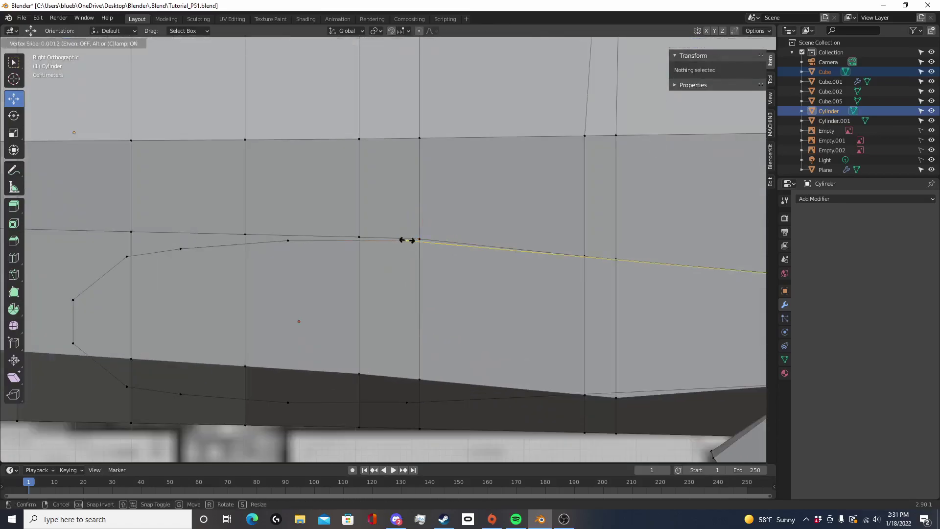
click(419, 243)
scroll(418, 241, up, 3)
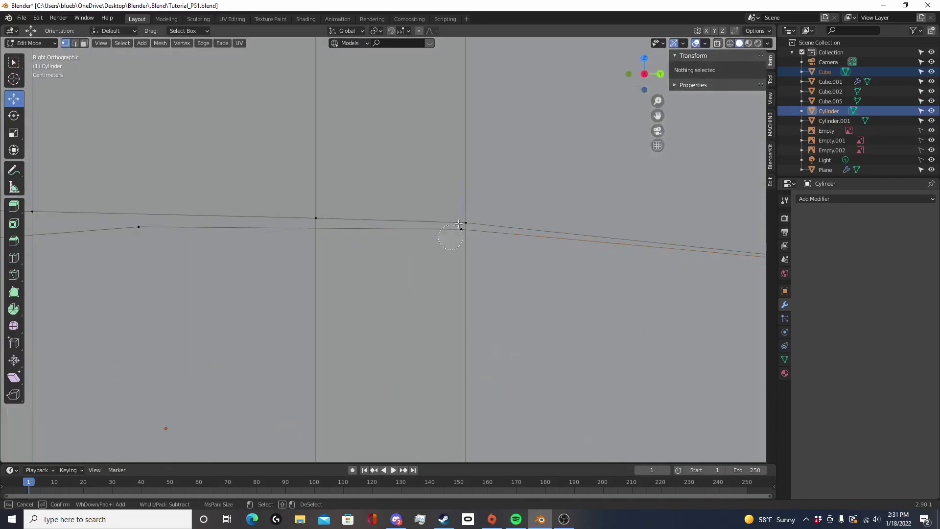
key(g)
key(g)
click(468, 220)
Slide the next two fuselage vertices forward down onto the wing root's upper outline, the first with a factor of 0.030
click(315, 216)
key(g)
key(g)
click(313, 228)
scroll(353, 220, down, 4)
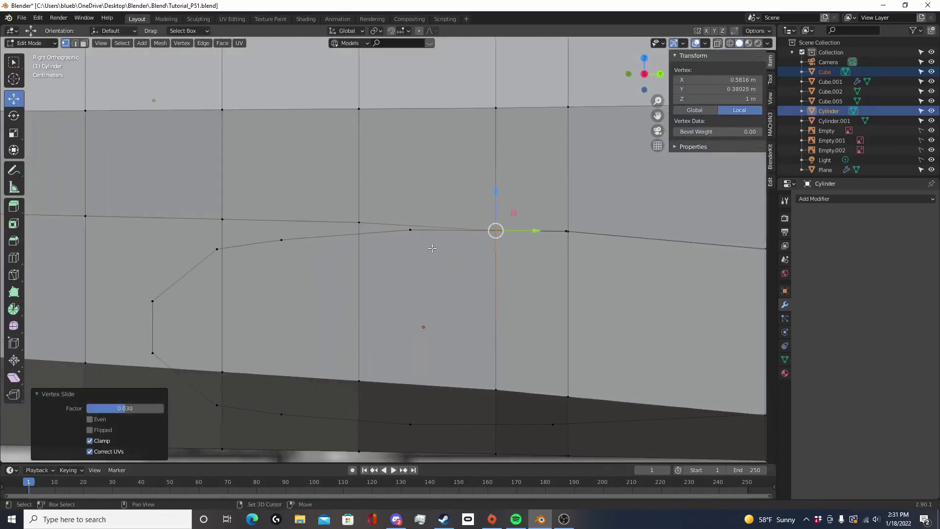
key(alt+a)
click(356, 220)
key(g)
key(g)
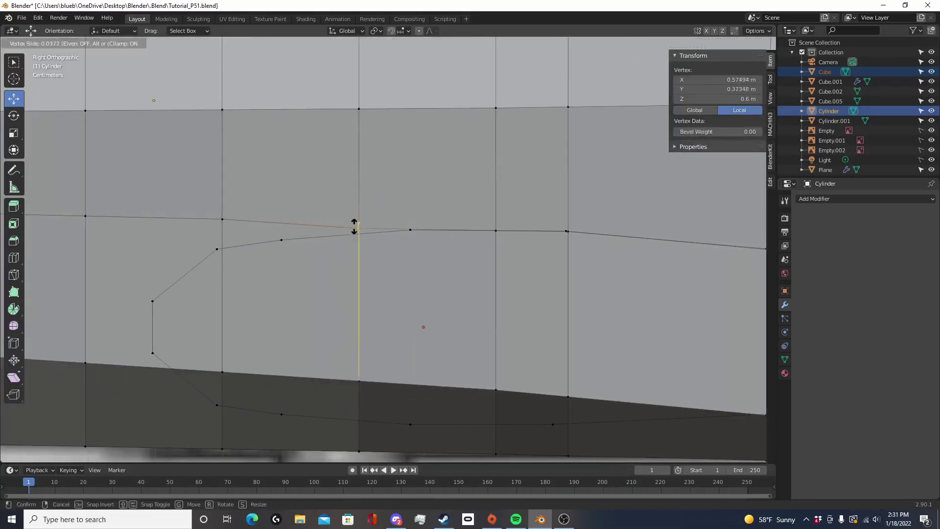
click(383, 239)
Add a vertical loop cut midway between the two fuselage edges around the wing outline's unmatched upper vertex
shift+middle_drag(383, 238, 426, 237)
scroll(431, 240, up, 2)
click(466, 254)
key(ctrl+r)
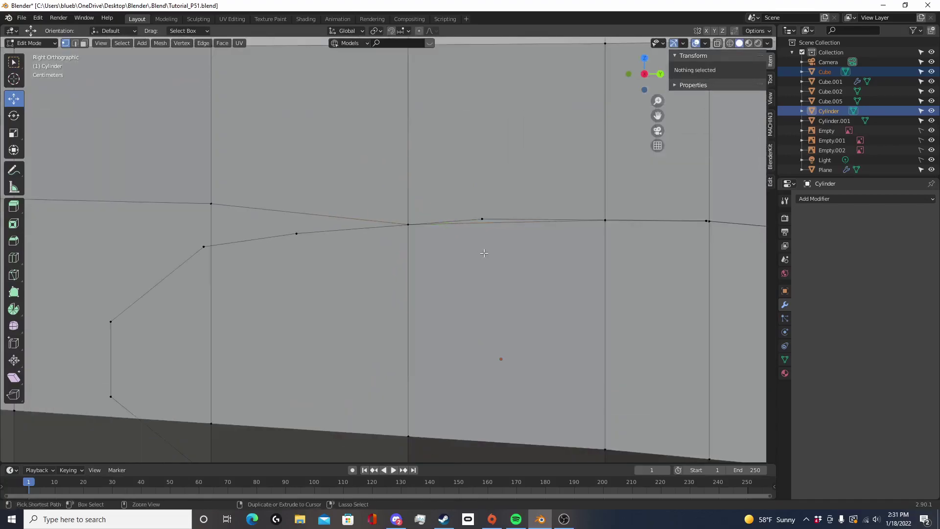
click(491, 233)
click(490, 233)
Slide the new loop's vertex up to the wing outline's height, and slide the wing outline vertex aft to meet it
click(507, 218)
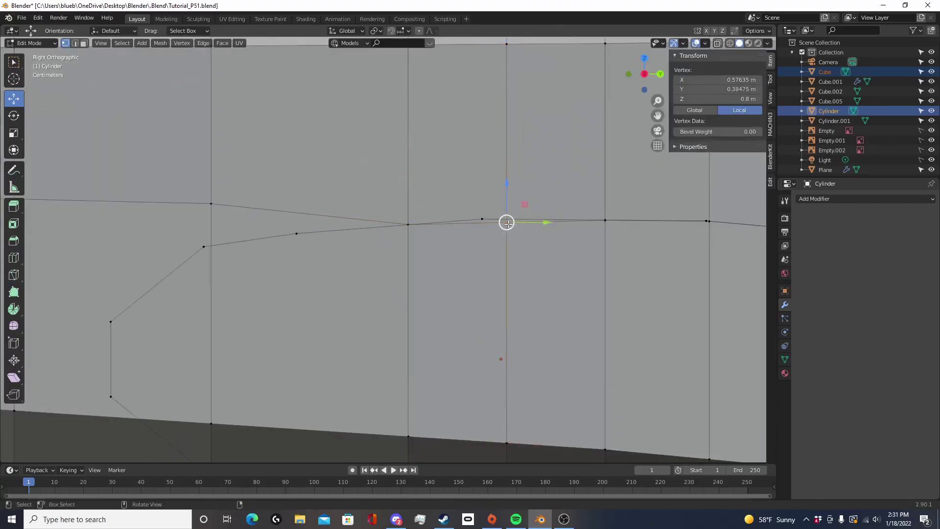
key(g)
key(g)
click(510, 219)
click(482, 219)
key(g)
key(g)
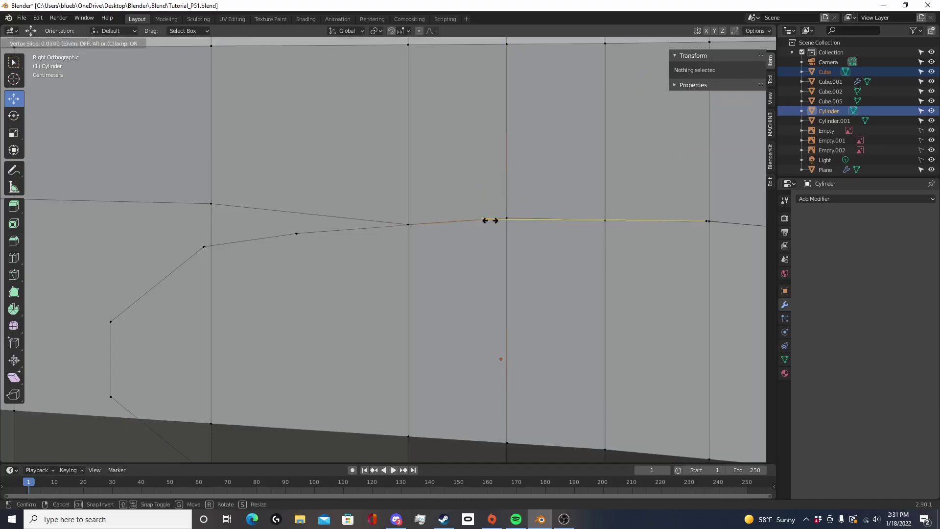
click(507, 220)
shift+middle_drag(507, 220, 629, 222)
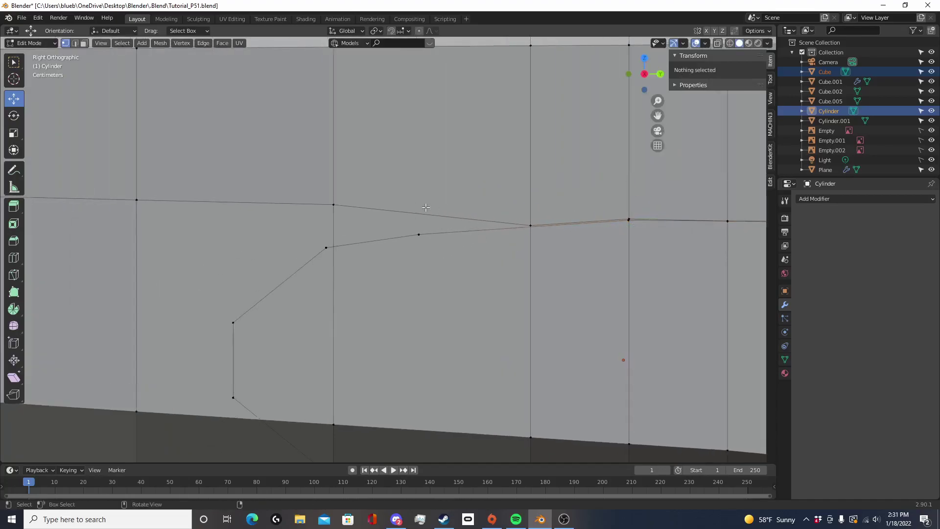
Slide the next fuselage vertex forward down onto the wing outline's forward upper vertex, with a factor of 0.189
click(334, 201)
key(g)
key(g)
click(327, 243)
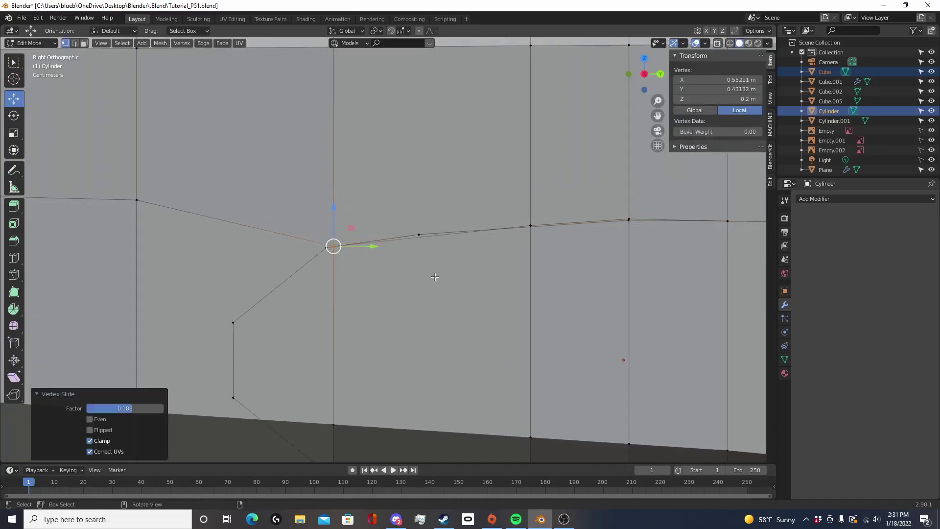
shift+middle_drag(415, 266, 482, 205)
Examine the fuselage's lower edge along the wing root outline for vertices that still need matching
click(443, 274)
key(c)
click(401, 358)
right_click(400, 359)
shift+middle_drag(400, 360, 255, 243)
scroll(255, 243, down, 3)
shift+middle_drag(525, 275, 312, 274)
scroll(343, 279, up, 5)
shift+middle_drag(557, 268, 288, 282)
click(492, 253)
key(c)
click(527, 222)
right_click(527, 222)
Slide the two adjacent lower fuselage vertices just forward of the belly scoop onto the wing root's lower outline
shift+middle_drag(184, 240, 427, 261)
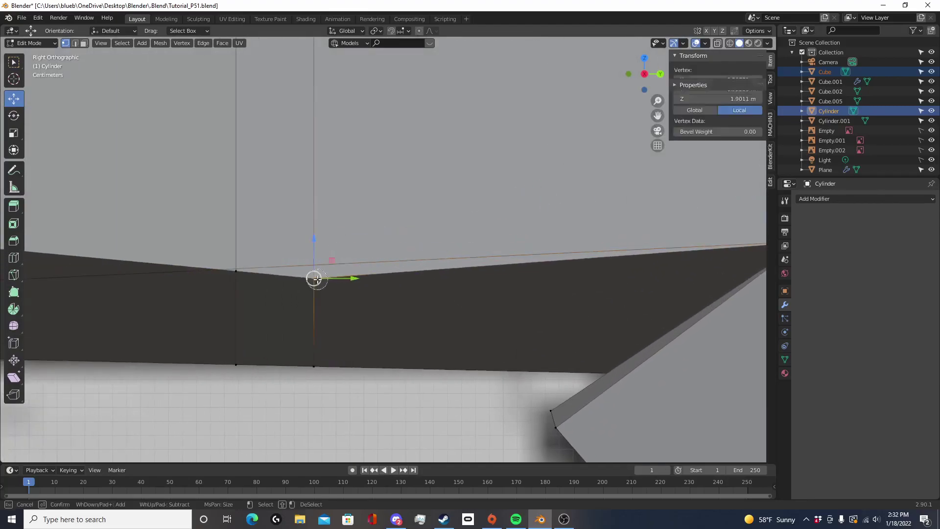
right_click(317, 279)
key(g)
key(g)
click(320, 265)
key(c)
click(236, 267)
right_click(236, 267)
key(shift+v)
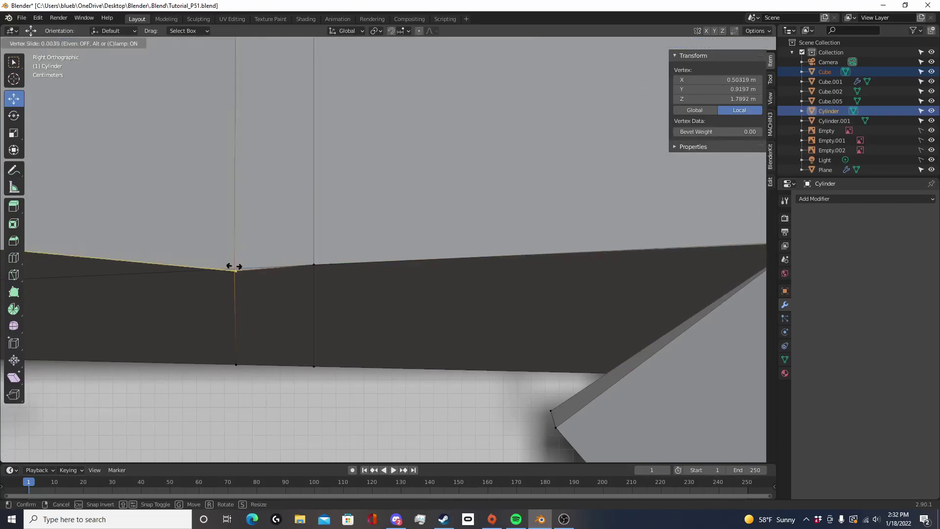
click(234, 263)
Try to slide the next lower fuselage vertex forward down its edge to the wing outline with a factor of 0.440
shift+middle_drag(233, 262, 661, 320)
key(c)
drag(225, 270, 237, 271)
right_click(237, 272)
key(g)
key(g)
click(225, 323)
scroll(361, 332, down, 3)
middle_drag(350, 315, 446, 285)
middle_drag(288, 264, 277, 264)
scroll(347, 239, down, 5)
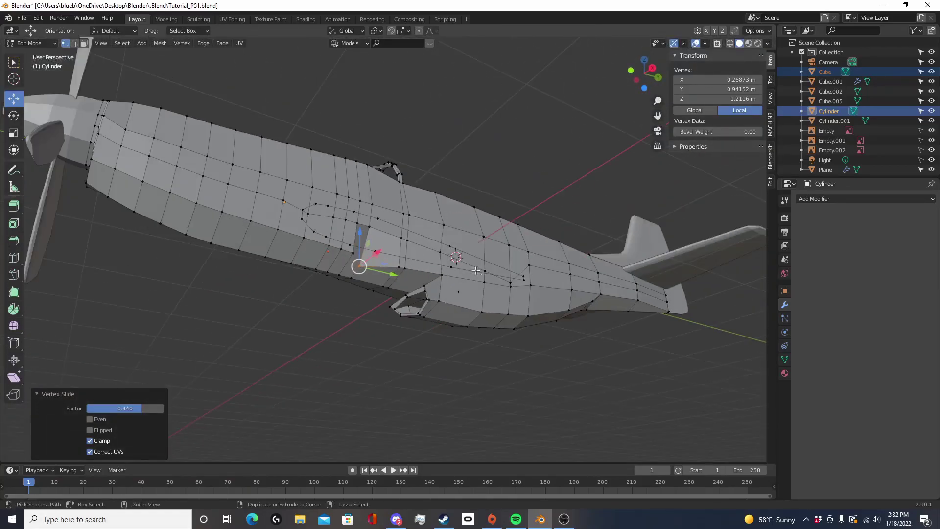
key(ctrl+z)
In the right view, move that lower fuselage vertex and its forward neighbour straight down to the wing root's lower outline
middle_drag(423, 267, 423, 309)
key(KP_3)
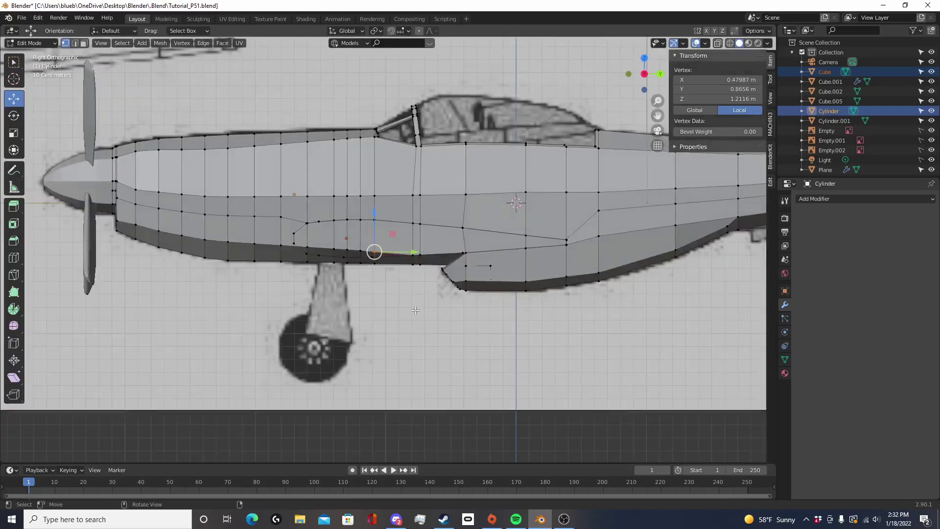
scroll(426, 307, up, 6)
shift+middle_drag(448, 268, 489, 291)
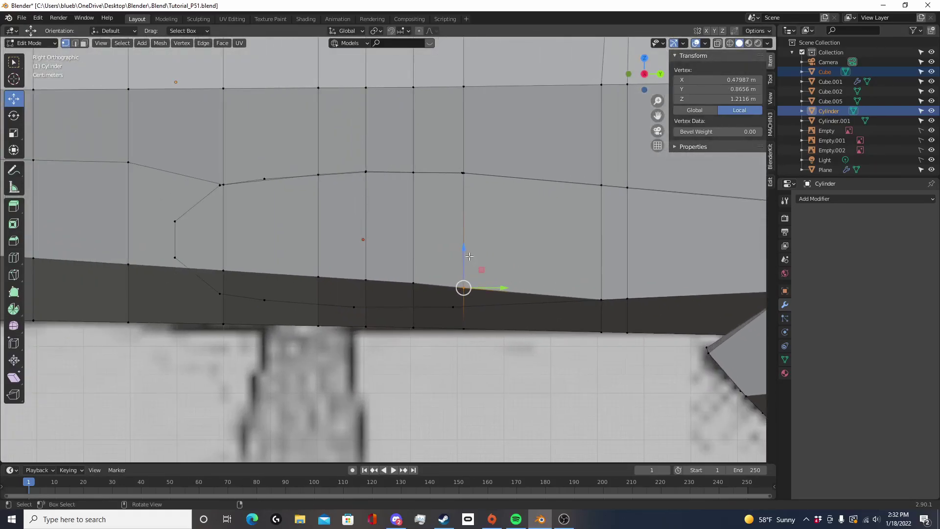
drag(469, 256, 465, 270)
click(414, 287)
click(414, 284)
drag(411, 245, 407, 268)
Move the next three lower fuselage vertices forward straight down to the wing outline, the last by about 0.049 m
click(368, 283)
click(367, 281)
drag(364, 239, 353, 265)
click(318, 277)
drag(317, 240, 316, 270)
click(224, 270)
drag(223, 243, 220, 262)
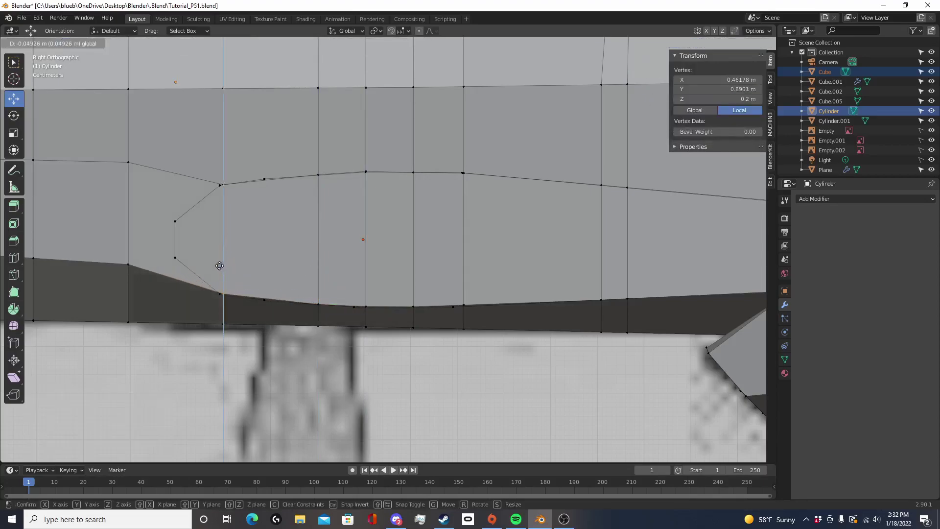
click(219, 265)
Select the fuselage edge loop ahead of the wing root and edge-slide it aft to the outline's front, factor 0.483
shift+middle_drag(219, 265, 406, 307)
click(400, 297)
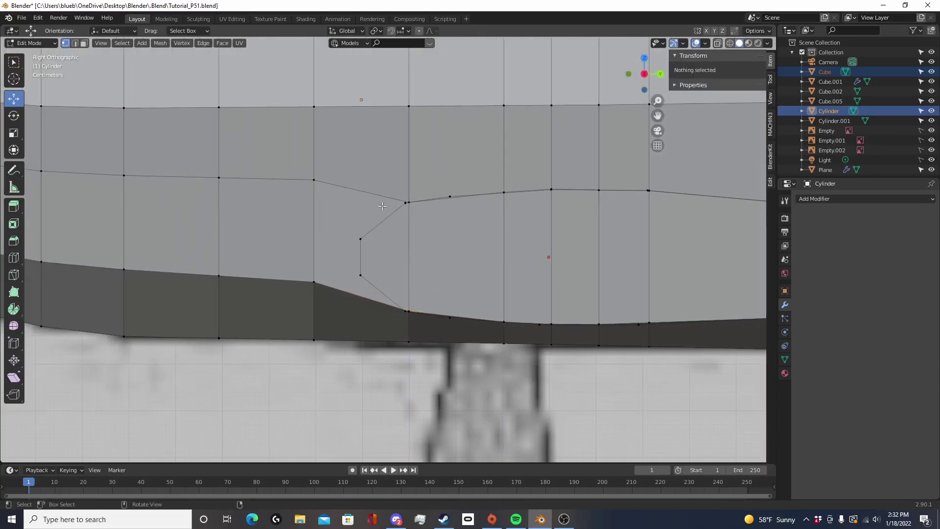
scroll(388, 250, down, 5)
alt+click(361, 238)
key(alt+a)
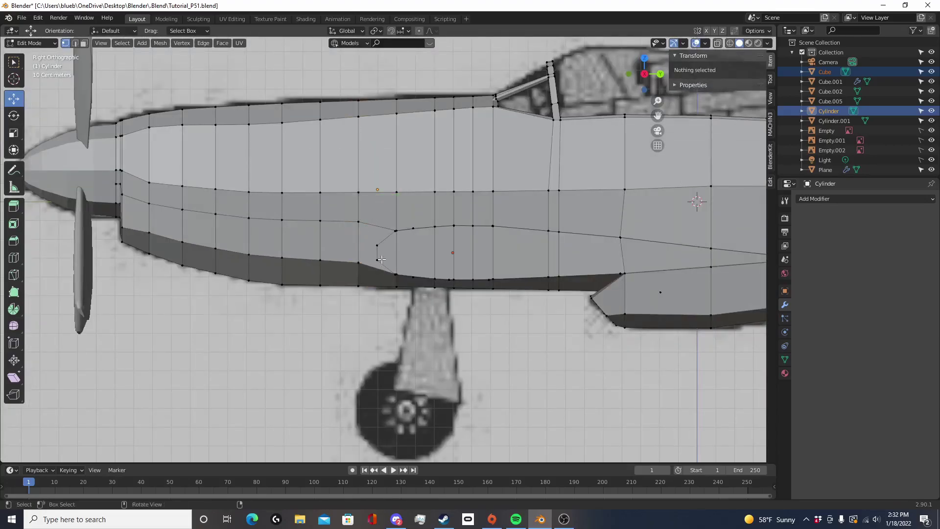
alt+click(360, 241)
middle_drag(397, 155, 354, 331)
key(KP_3)
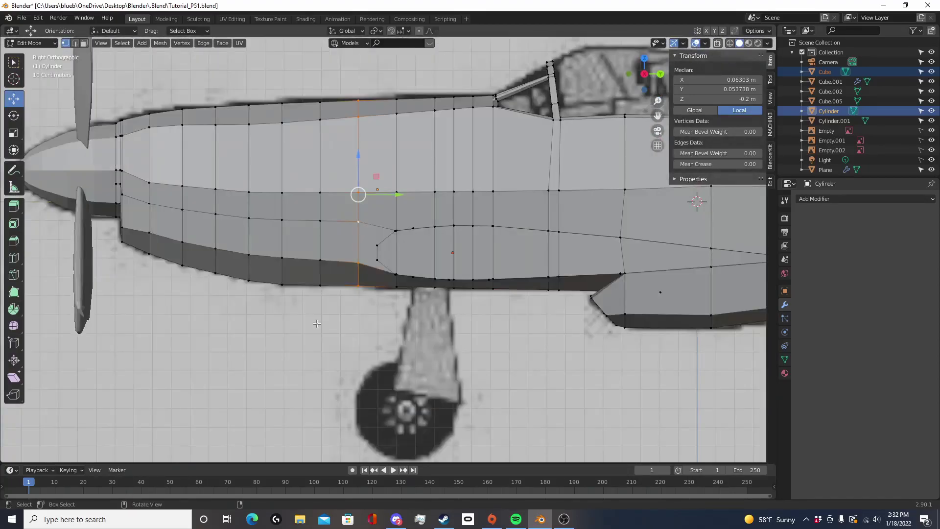
scroll(351, 188, up, 4)
key(g)
key(g)
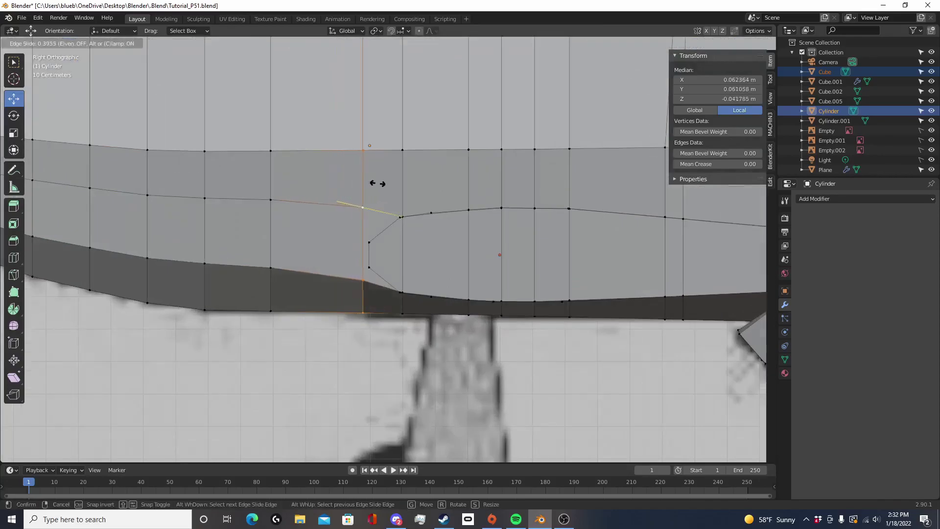
click(383, 183)
Move the shifted loop's lower vertex up and slide its upper vertex down onto the wing outline's two front vertices
scroll(445, 286, down, 10)
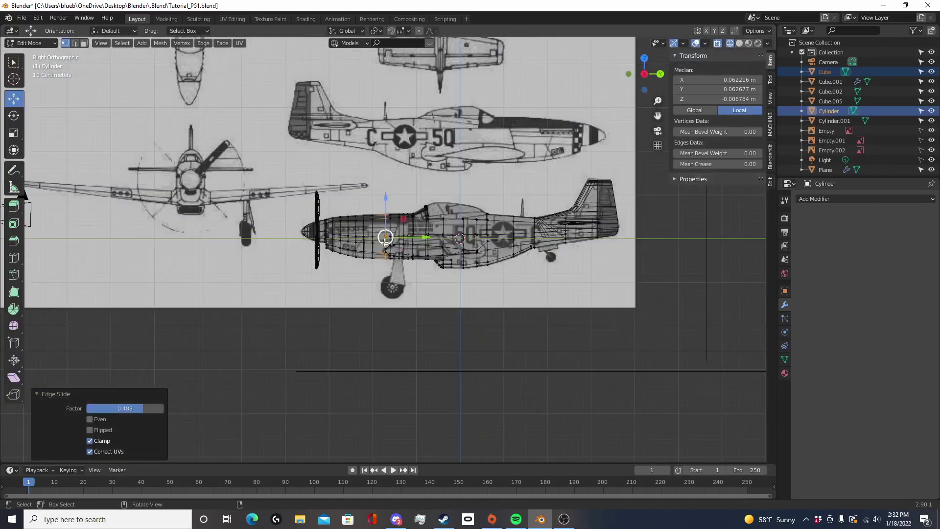
middle_drag(445, 286, 389, 303)
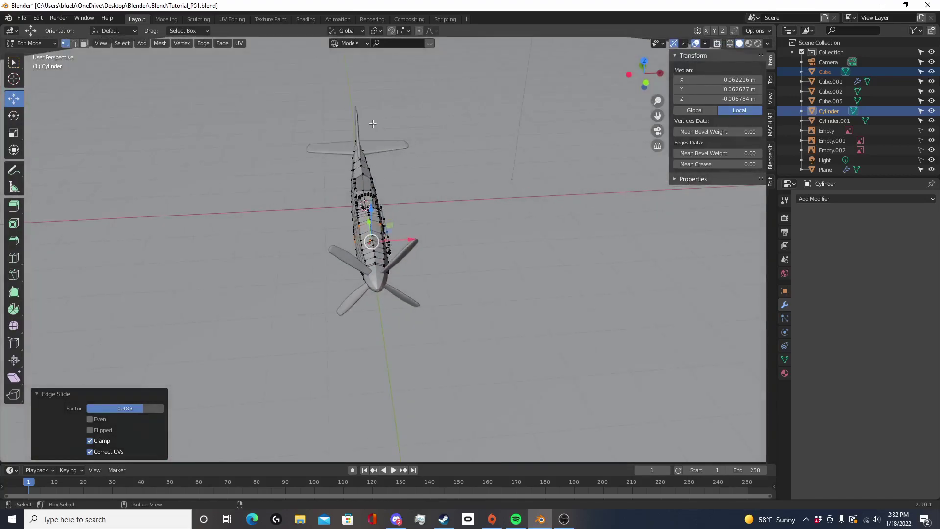
key(KP_3)
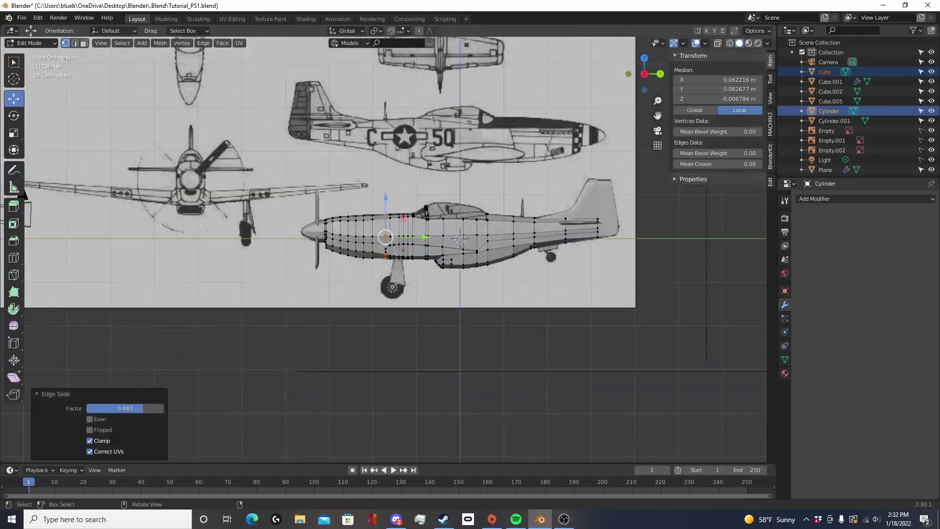
scroll(357, 183, up, 8)
click(351, 306)
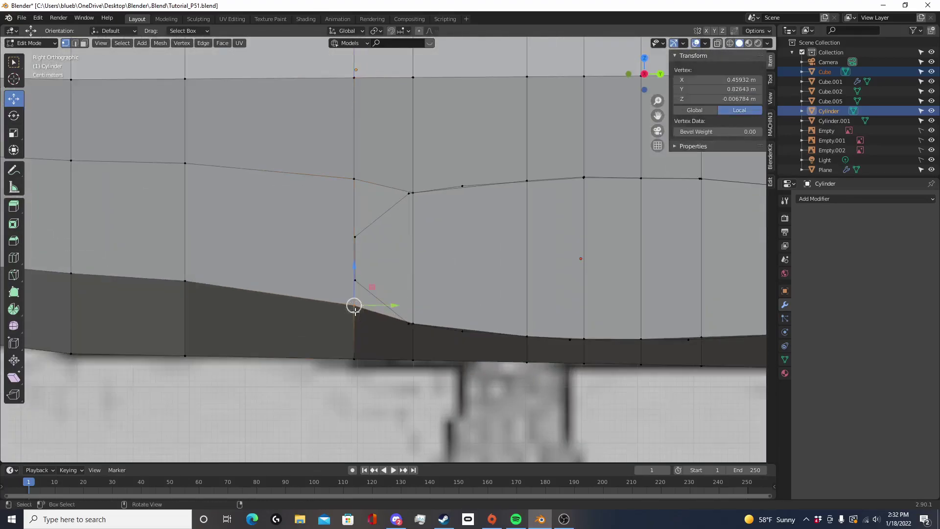
scroll(353, 289, up, 3)
drag(330, 304, 365, 262)
click(366, 262)
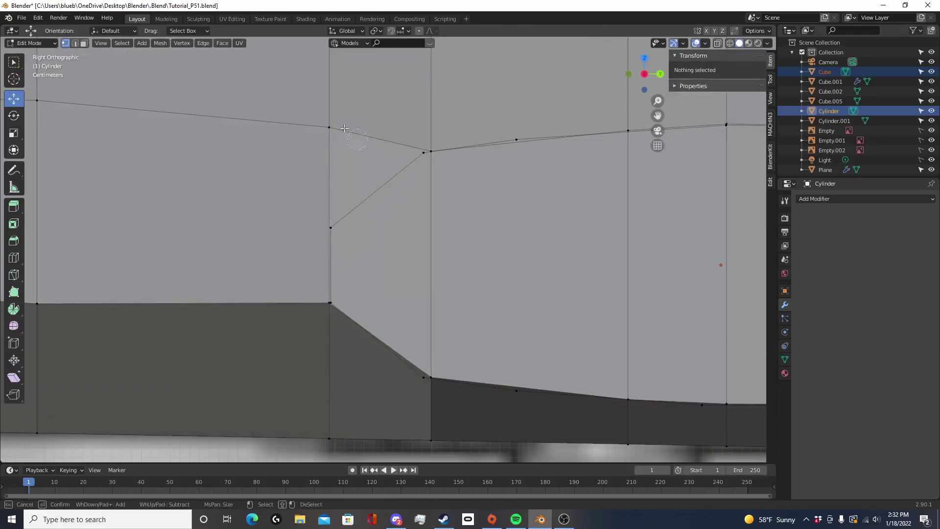
click(327, 128)
key(shift+v)
click(326, 224)
Examine the matched fuselage vertices around the wing root outline from several angles
scroll(434, 308, down, 8)
middle_drag(439, 304, 395, 303)
click(444, 318)
scroll(421, 299, up, 4)
shift+middle_drag(499, 285, 372, 266)
middle_drag(505, 318, 369, 273)
scroll(286, 313, down, 4)
middle_drag(289, 310, 223, 289)
scroll(318, 250, up, 1)
middle_drag(296, 251, 363, 338)
Leave the shared edit of wing and fuselage, and open only the fuselage for mesh editing in the top view
key(Tab)
scroll(364, 339, down, 5)
shift+middle_drag(321, 300, 343, 303)
key(KP_7)
click(388, 304)
key(Tab)
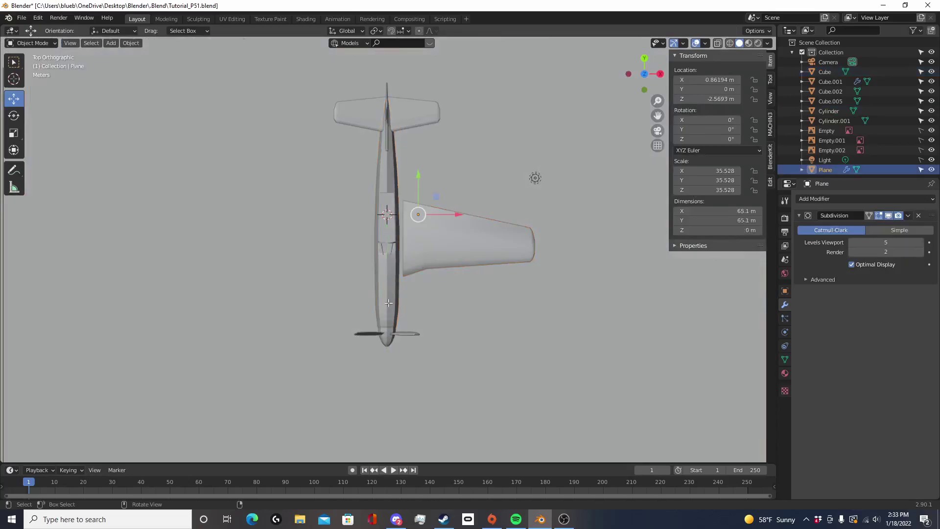
key(Tab)
click(387, 303)
key(Tab)
scroll(387, 305, up, 5)
Select all fuselage vertices on the side opposite the wing, from nose to tail, and delete them, keeping the centreline vertices
key(a)
key(alt+a)
scroll(422, 362, down, 7)
key(b)
mouse_move(397, 349)
mouse_down()
mouse_move(361, 332)
mouse_move(353, 106)
mouse_up()
scroll(435, 240, up, 9)
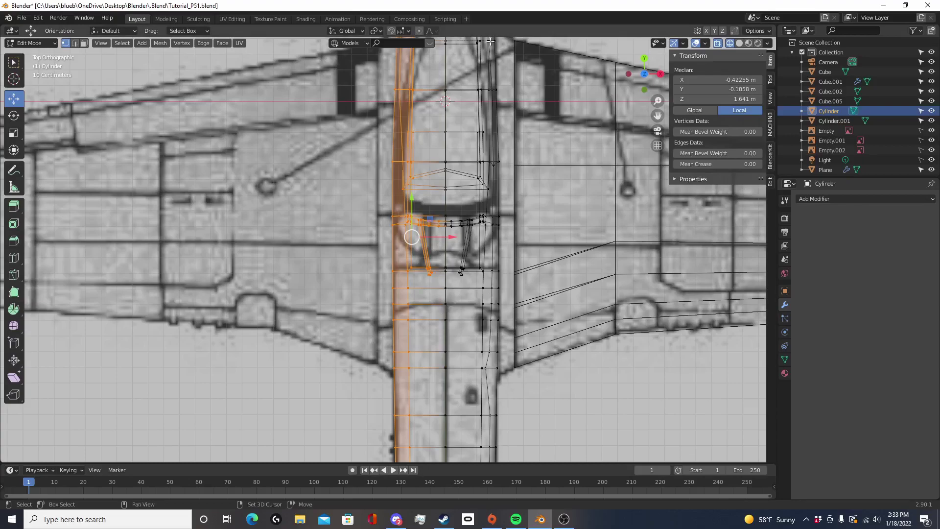
shift+middle_drag(468, 208, 454, 427)
scroll(448, 392, up, 2)
key(b)
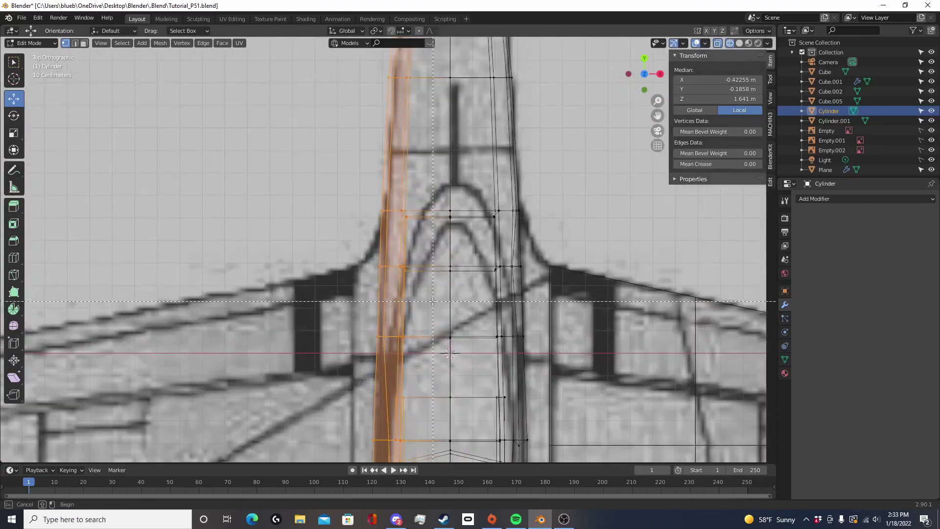
shift+middle_drag(466, 181, 424, 407)
shift+middle_drag(435, 241, 437, 338)
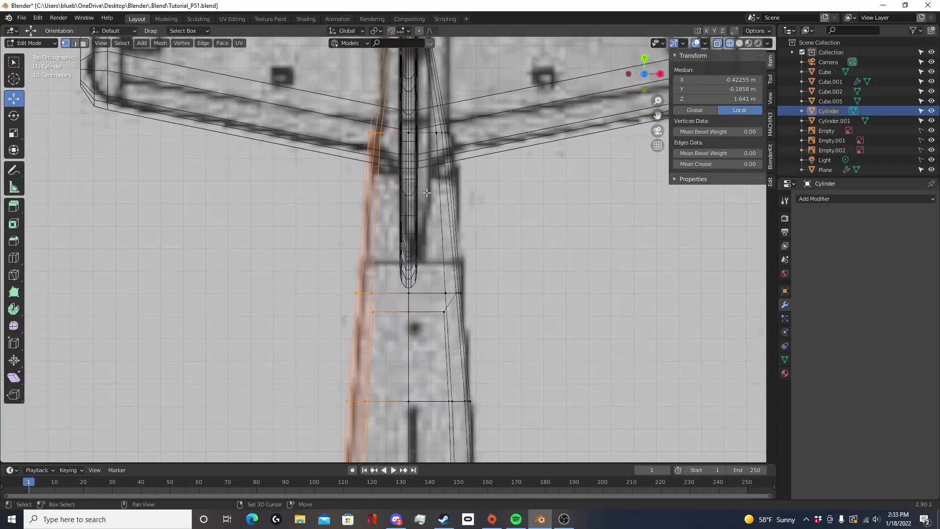
shift+middle_drag(426, 193, 424, 372)
drag(407, 333, 203, 44)
shift+middle_drag(416, 191, 409, 344)
scroll(421, 333, up, 9)
shift+middle_drag(498, 342, 455, 256)
scroll(445, 225, down, 10)
scroll(455, 256, up, 6)
key(x)
click(465, 276)
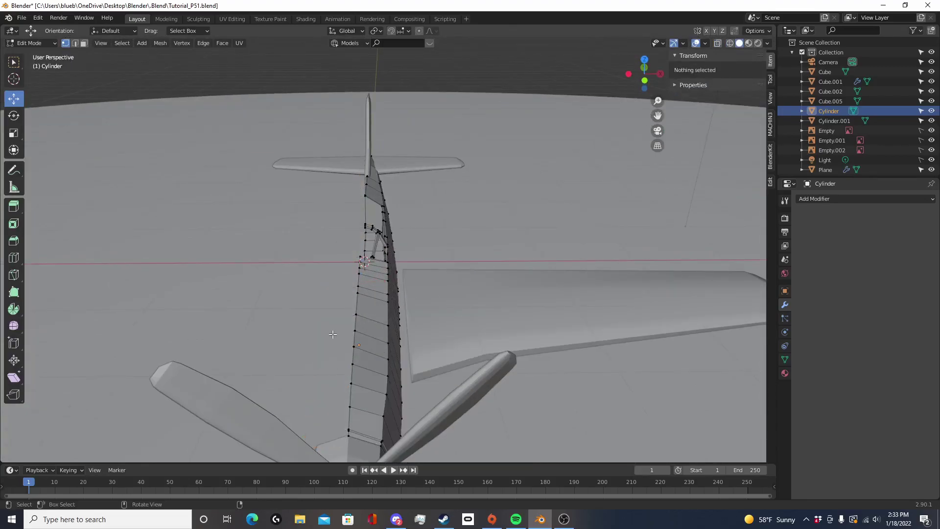
In Object Mode, select the wing and then the half fuselage, and join them into one object
key(Tab)
middle_drag(330, 332, 339, 309)
click(829, 198)
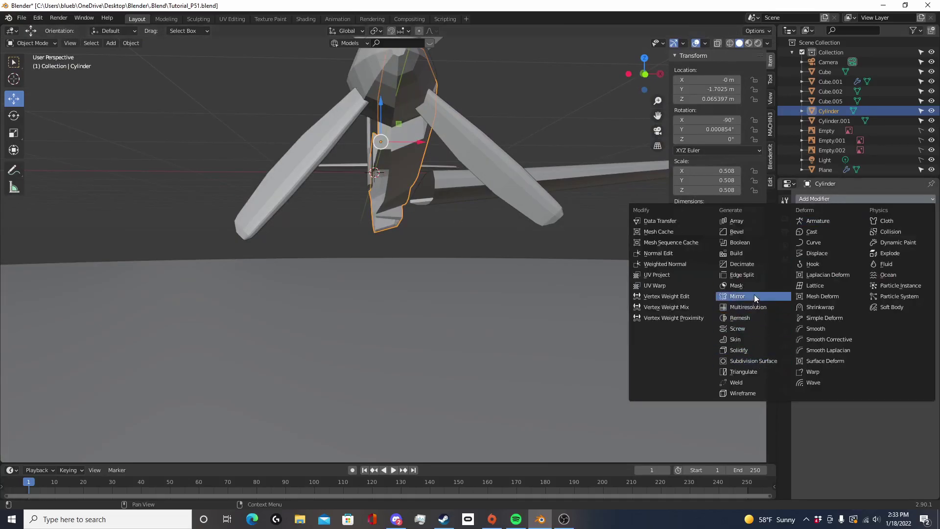
scroll(446, 278, down, 3)
middle_drag(446, 278, 432, 196)
click(437, 276)
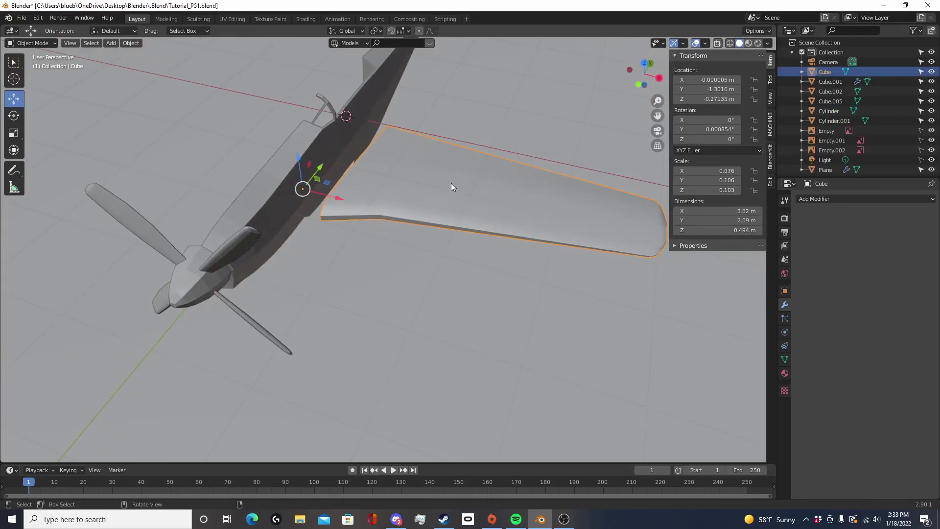
shift+click(345, 147)
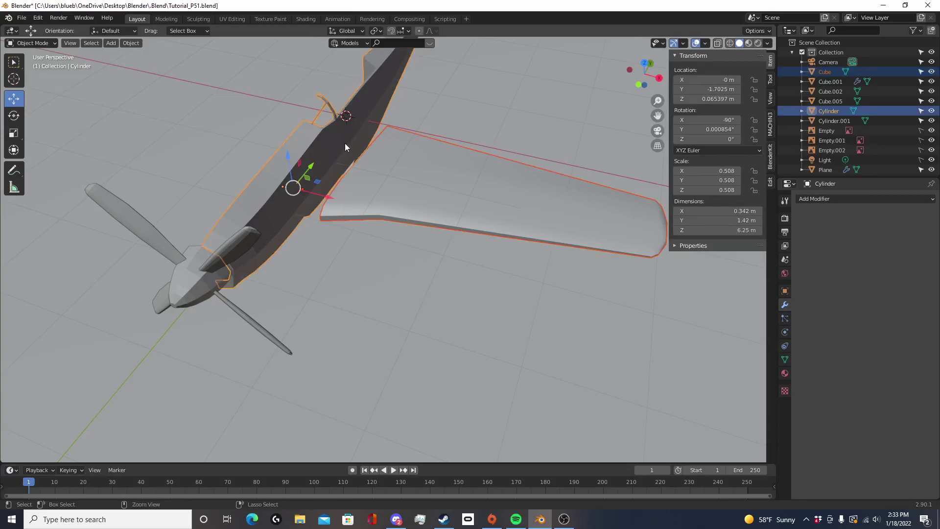
key(ctrl+j)
Open the joined object for mesh editing and reveal the hidden wing geometry
middle_drag(359, 183, 379, 174)
key(Tab)
scroll(378, 174, down, 3)
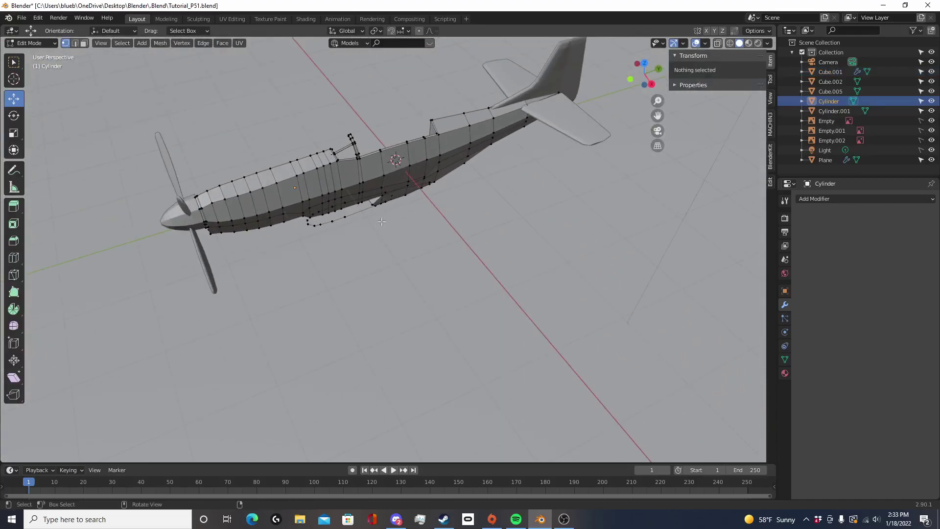
key(alt+h)
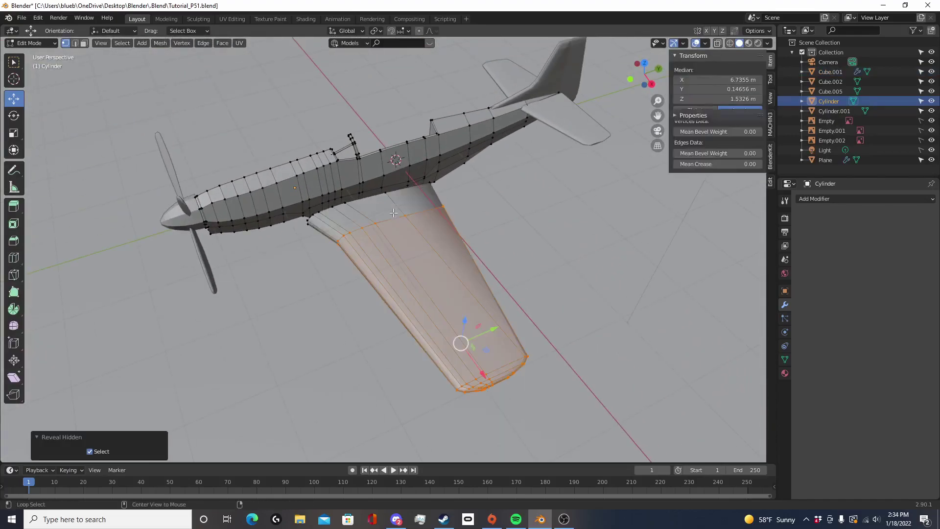
Examine the gap between the wing root and the fuselage up close, framing a fuselage vertex beside the root
middle_drag(394, 213, 498, 177)
scroll(416, 234, up, 8)
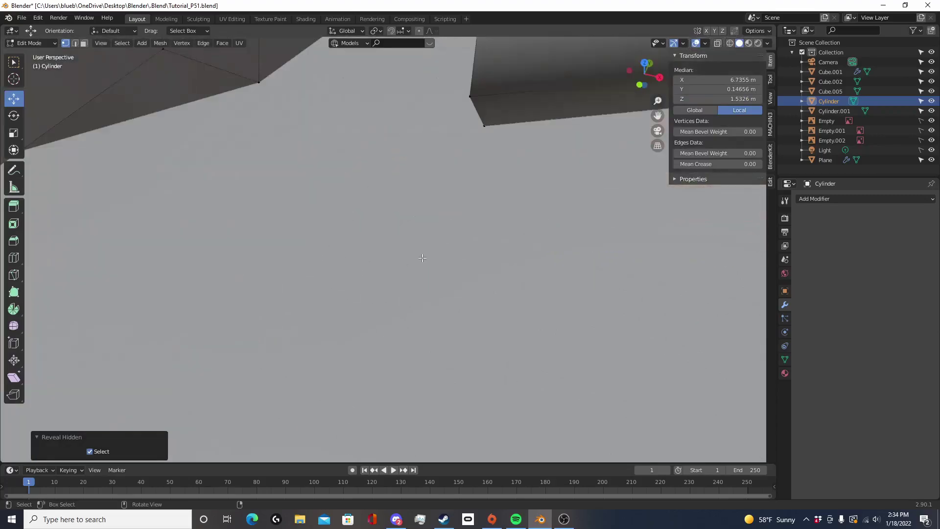
scroll(416, 232, down, 3)
shift+middle_drag(422, 130, 416, 226)
click(417, 225)
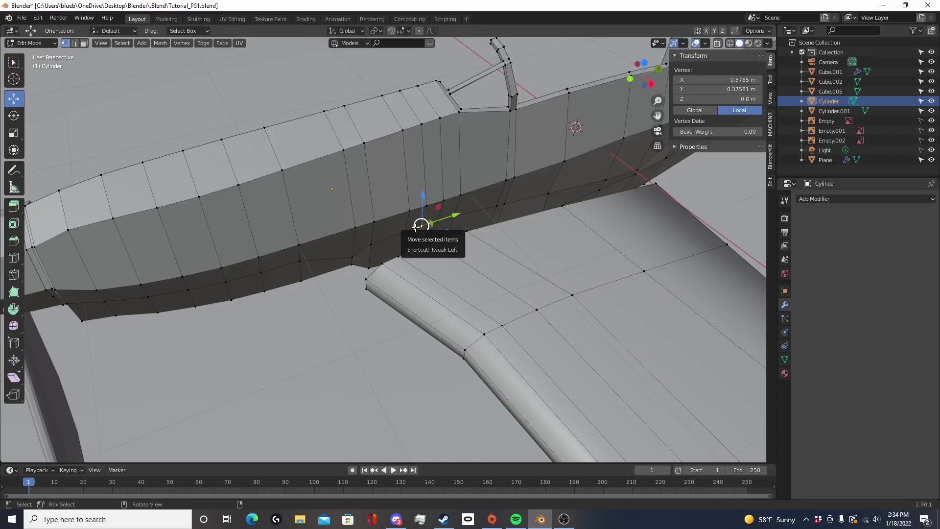
key(KP_Decimal)
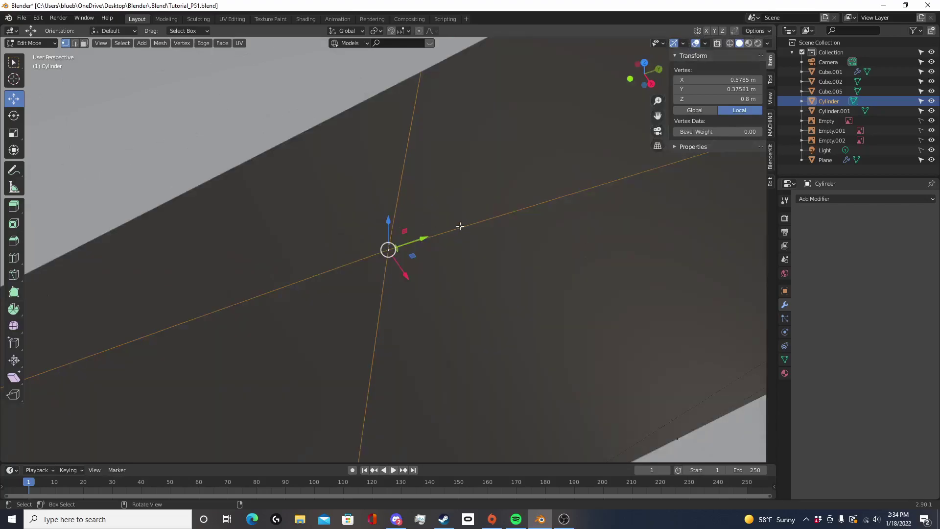
scroll(491, 216, down, 8)
middle_drag(493, 220, 408, 253)
scroll(374, 279, up, 7)
middle_drag(407, 253, 294, 208)
In face select mode, select the fuselage side faces facing the wing root, from the leading edge back to mid-chord
click(81, 44)
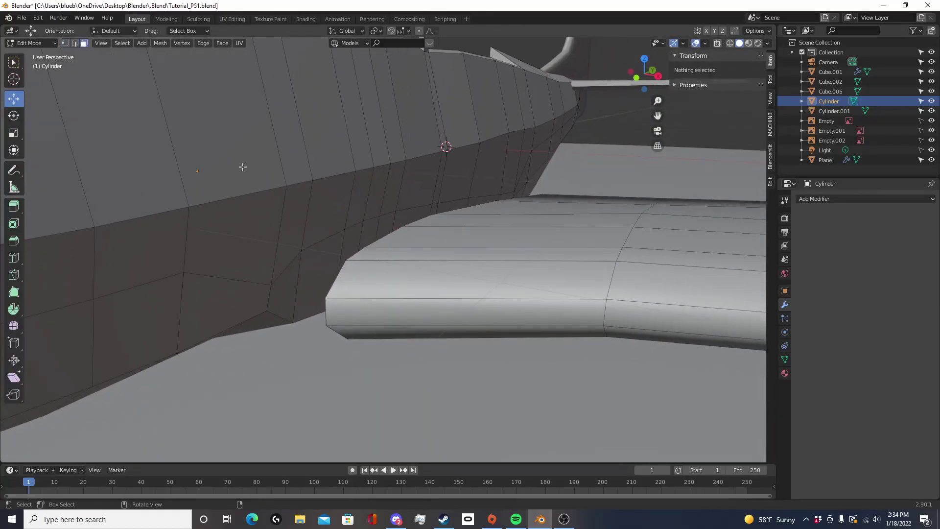
middle_drag(252, 174, 277, 296)
key(c)
mouse_move(277, 296)
mouse_down()
mouse_move(260, 300)
mouse_move(333, 256)
mouse_move(341, 237)
mouse_up()
right_click(356, 234)
shift+click(431, 255)
shift+click(459, 299)
mouse_move(529, 243)
middle_down()
mouse_move(474, 300)
mouse_move(446, 252)
middle_up()
key(c)
drag(447, 251, 548, 299)
drag(594, 324, 598, 326)
right_click(598, 326)
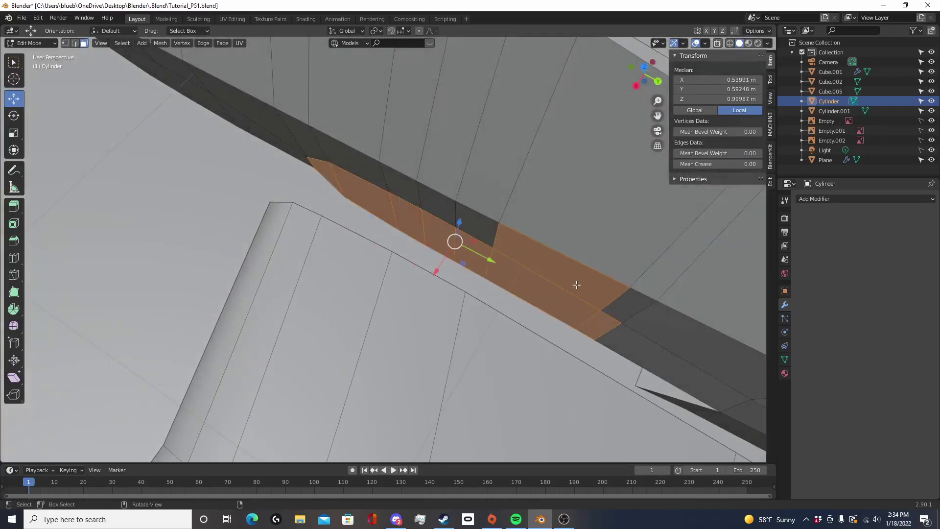
Correct the face selection beside the wing root and extend it back to the trailing edge
shift+click(577, 285)
shift+click(568, 303)
shift+middle_drag(646, 314, 424, 202)
key(c)
drag(384, 192, 429, 221)
drag(514, 267, 583, 272)
middle_drag(583, 273, 420, 201)
key(Escape)
scroll(457, 247, down, 5)
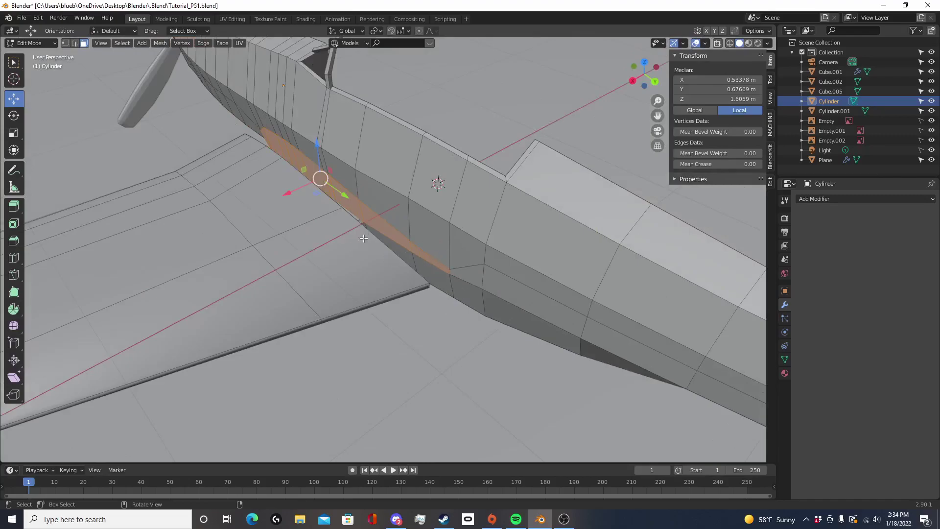
Delete the selected fuselage faces with the Faces option to open the side facing the wing root
middle_drag(315, 246, 400, 294)
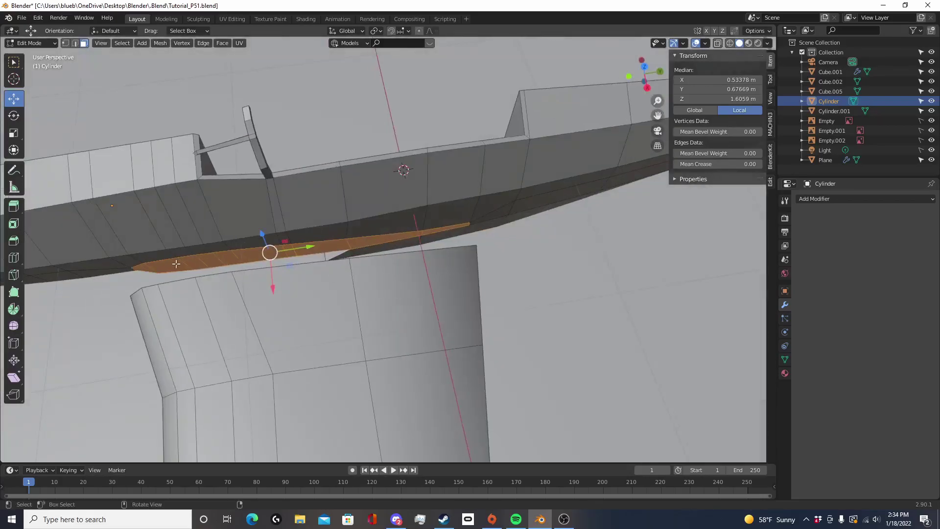
scroll(206, 279, down, 3)
key(x)
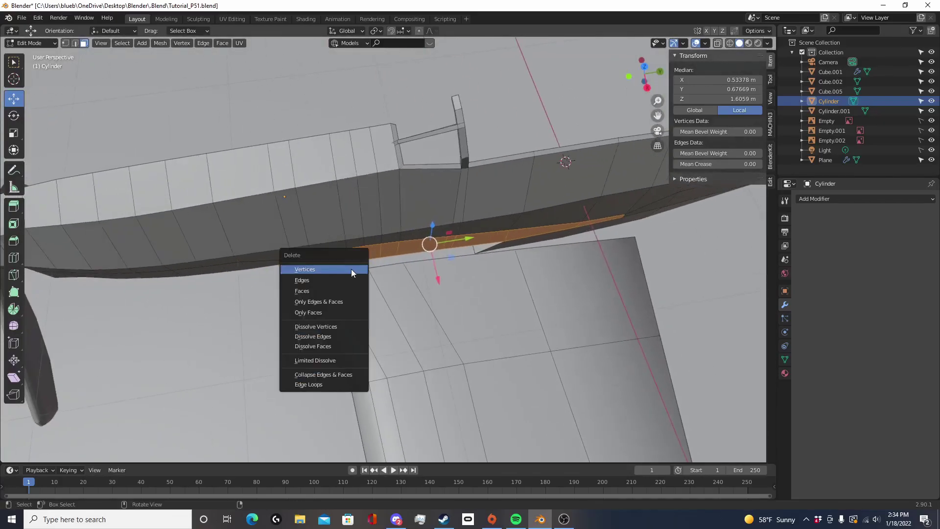
click(337, 289)
middle_drag(338, 289, 368, 268)
middle_drag(464, 244, 439, 256)
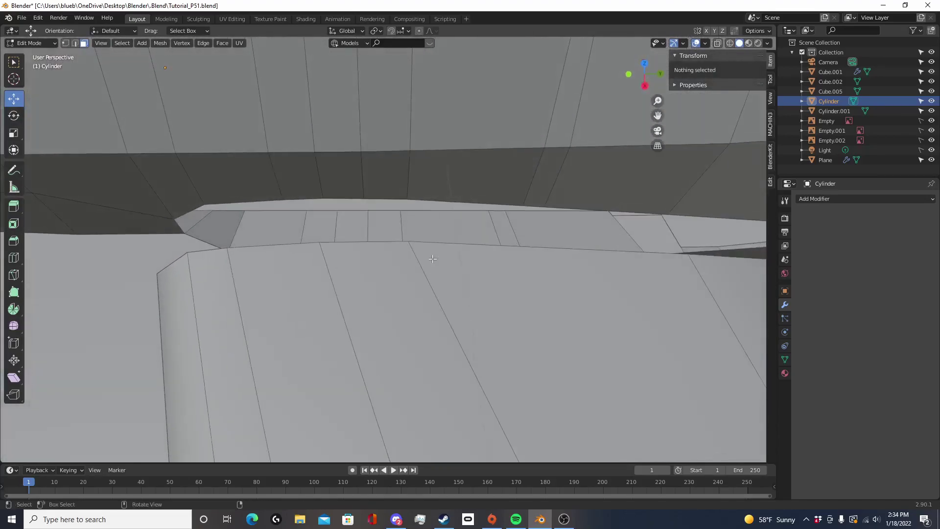
scroll(438, 254, down, 5)
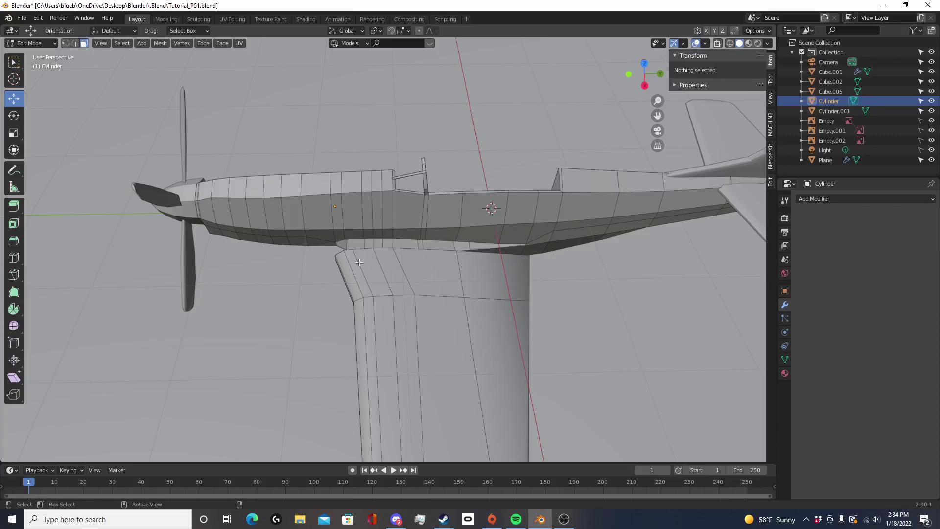
scroll(350, 270, up, 4)
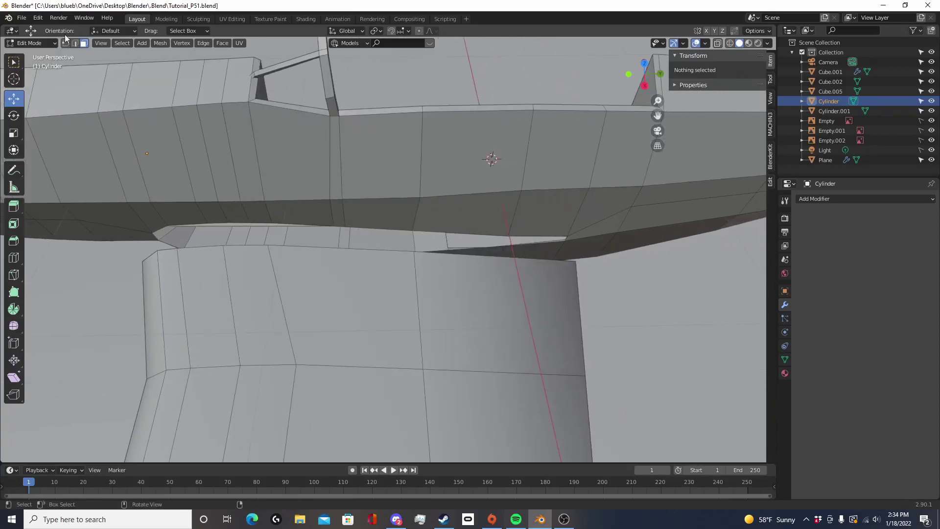
In edge select mode, add a spanwise loop cut near the wing's trailing edge, aligned with the fuselage vertex beside it
click(76, 43)
scroll(415, 215, up, 3)
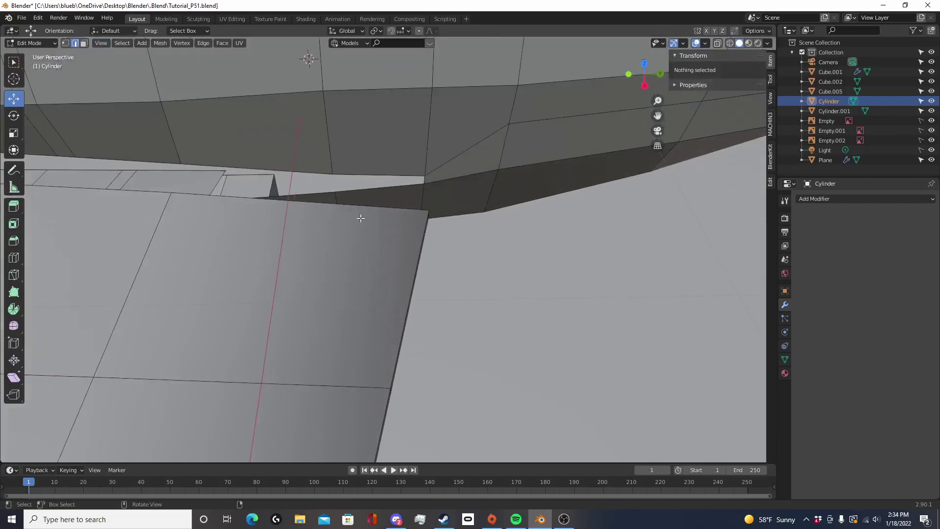
click(377, 221)
key(g)
key(g)
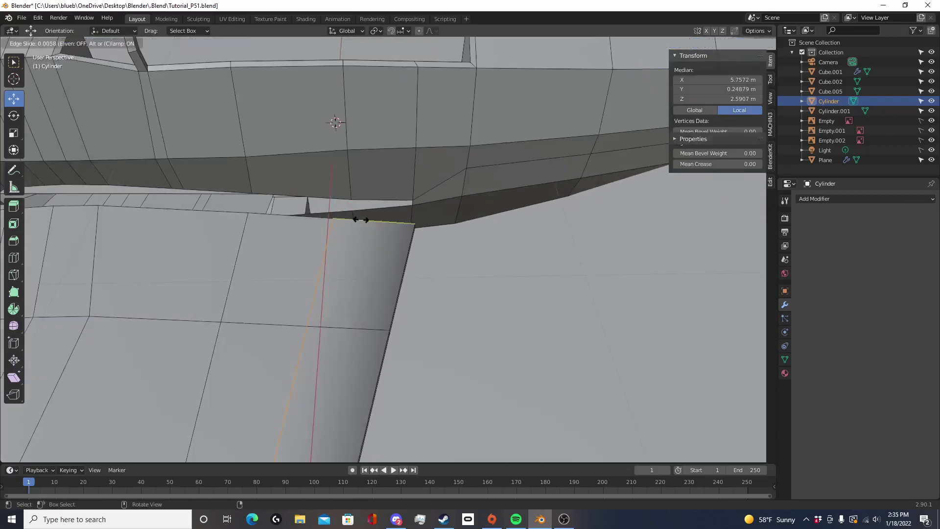
click(378, 221)
key(alt+a)
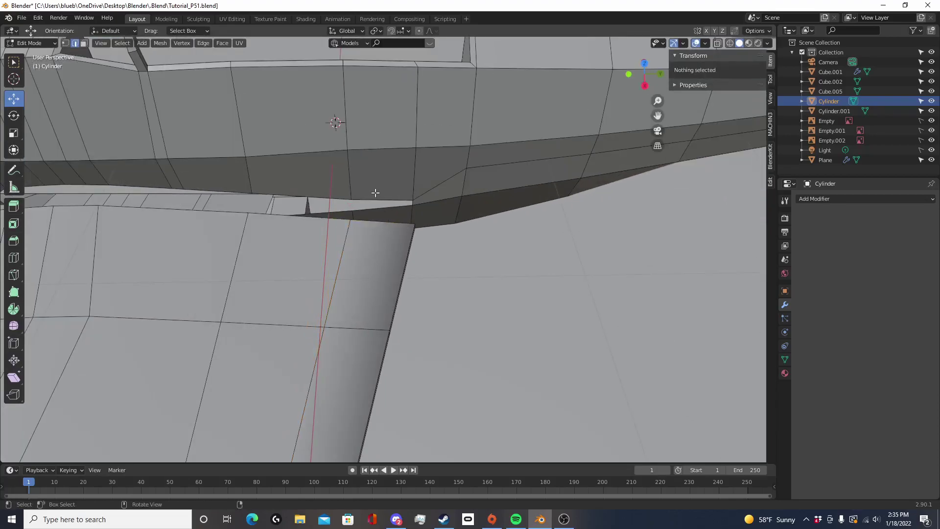
Select the lower edge of the fuselage opening beside the wing's trailing edge
click(376, 194)
scroll(389, 212, up, 2)
key(alt+a)
click(395, 185)
middle_drag(413, 202, 406, 192)
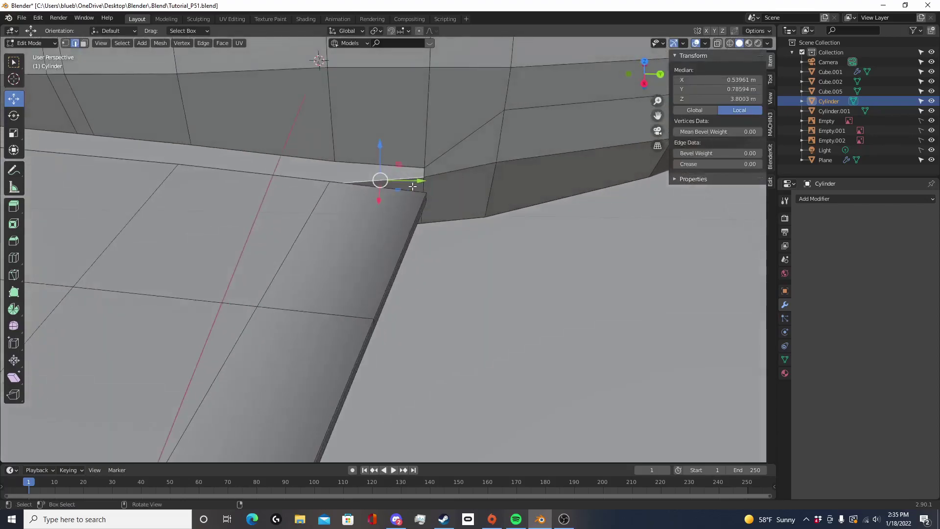
Hide the ground plane in Object Mode and reopen the joined fuselage and wing for mesh editing
key(Tab)
scroll(504, 264, down, 6)
click(495, 302)
key(h)
scroll(453, 222, up, 6)
middle_drag(482, 302, 91, 60)
click(417, 229)
key(Tab)
scroll(418, 226, up, 2)
middle_drag(402, 227, 432, 197)
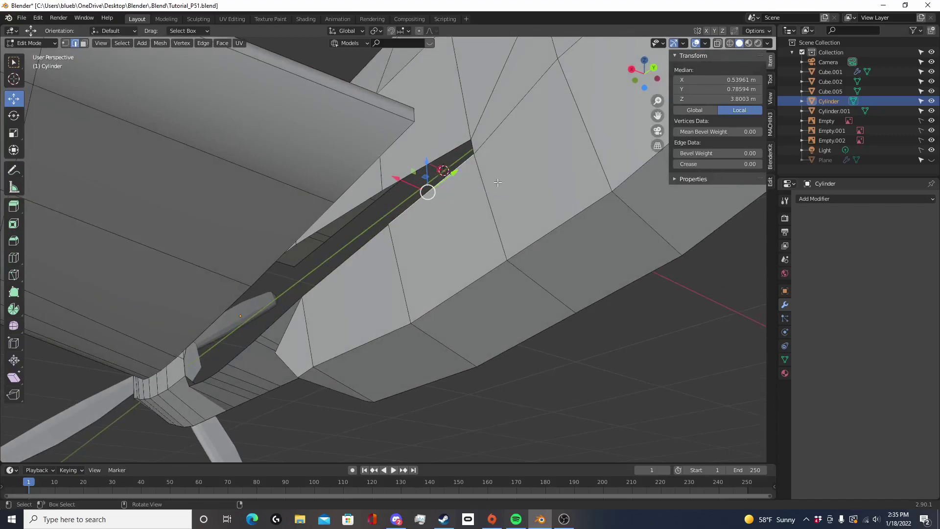
Fill a face between the selected fuselage edge and the rearmost underside edge of the wing root
shift+click(363, 163)
middle_drag(406, 165, 472, 198)
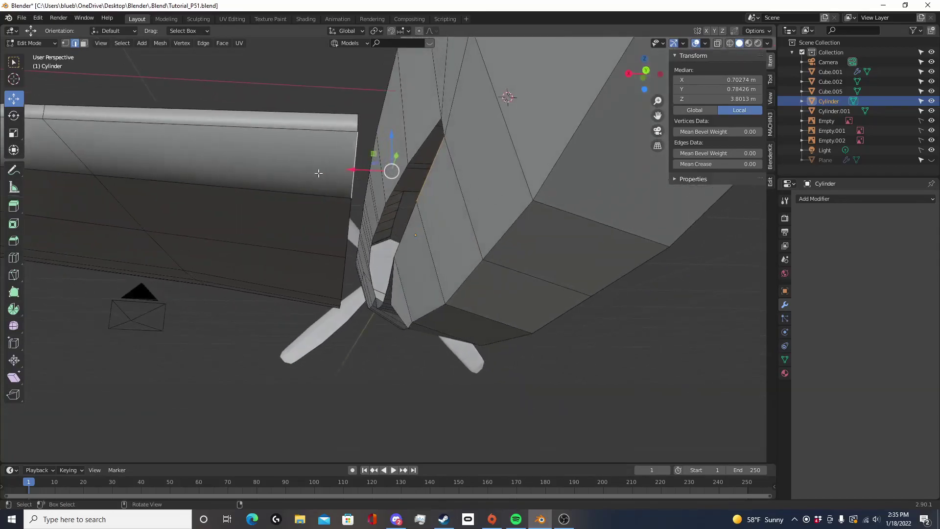
middle_drag(407, 175, 470, 171)
key(f)
key(alt+a)
scroll(426, 262, down, 4)
middle_drag(426, 262, 426, 287)
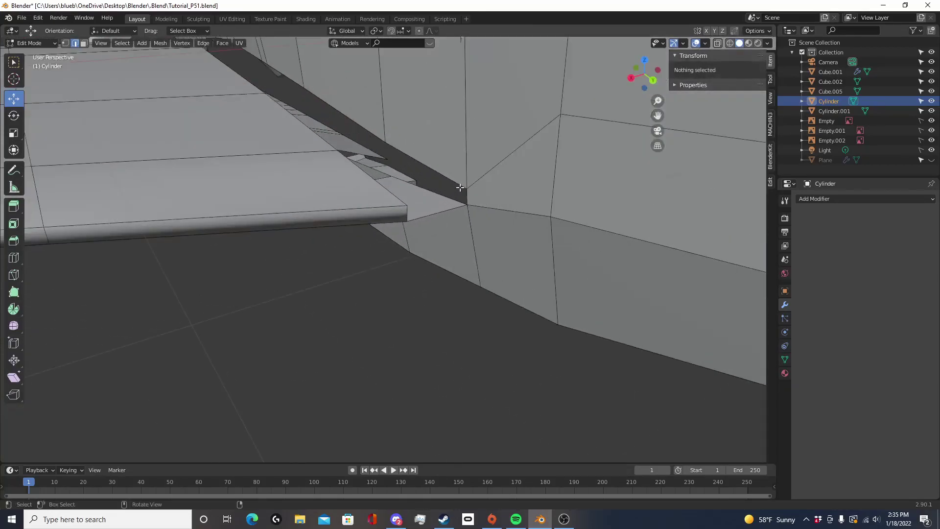
Fill the gap at the end of the trailing edge and the rearmost gap above the wing root
click(465, 197)
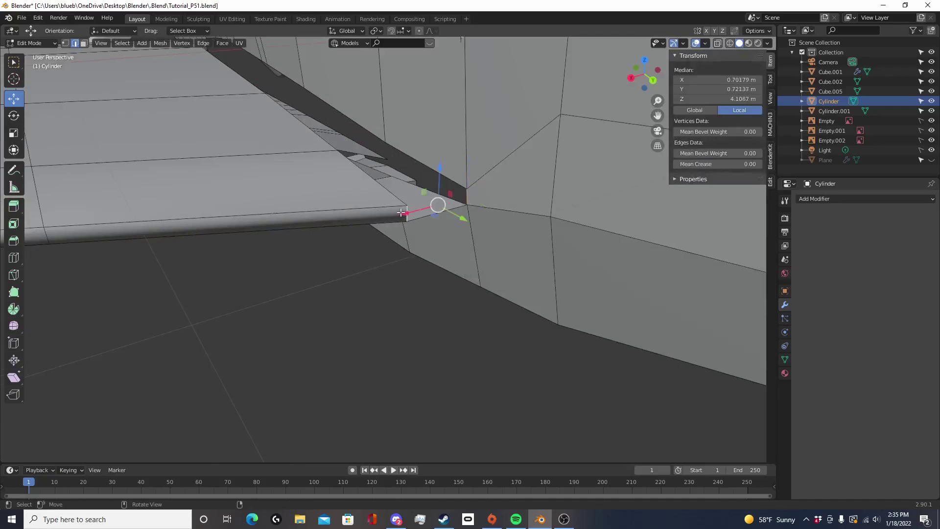
key(f)
key(alt+a)
click(381, 186)
shift+click(432, 160)
key(f)
Fill the next underside gap between wing root and fuselage, beside the belly scoop
middle_drag(318, 163, 388, 109)
click(258, 199)
shift+click(235, 157)
key(f)
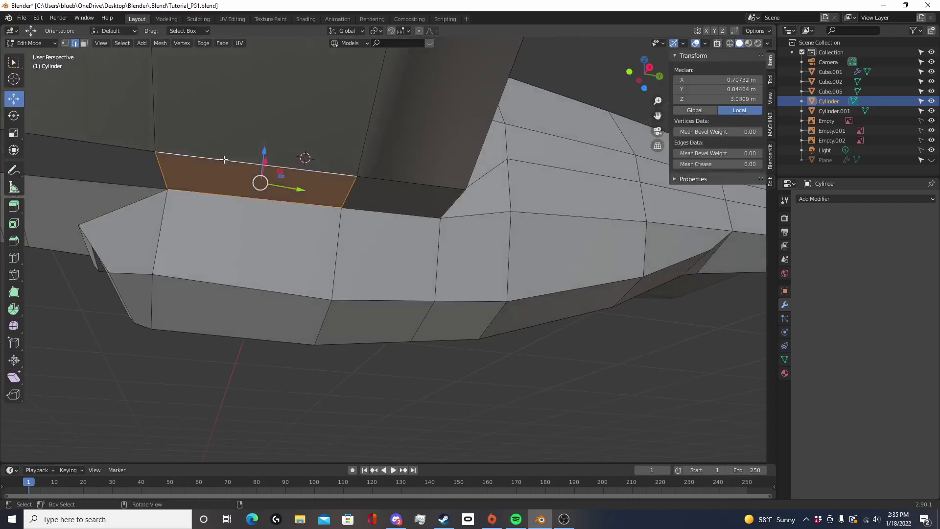
Add a spanwise loop cut to the wing ahead of the belly scoop to match the narrow fuselage face
shift+middle_drag(220, 203, 509, 261)
key(alt+a)
click(433, 253)
shift+click(435, 191)
middle_drag(434, 191, 392, 184)
key(alt+a)
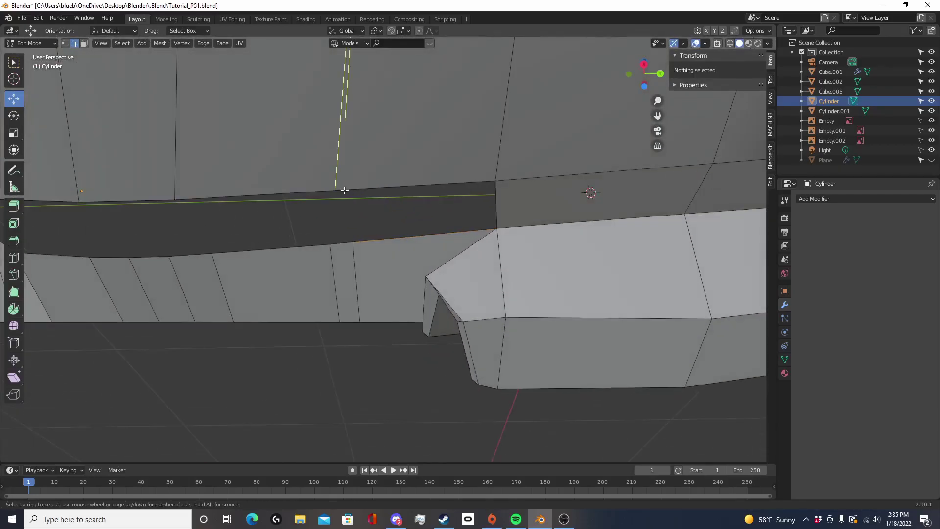
click(318, 188)
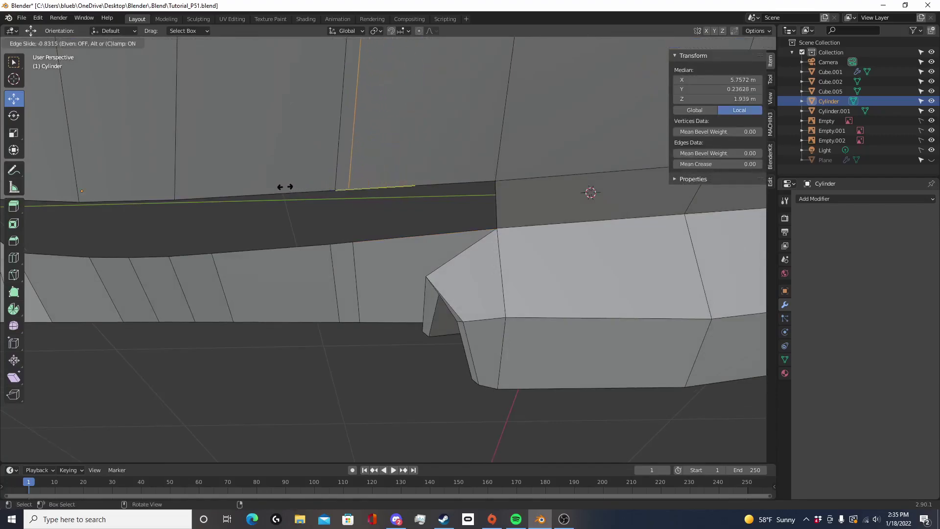
click(343, 189)
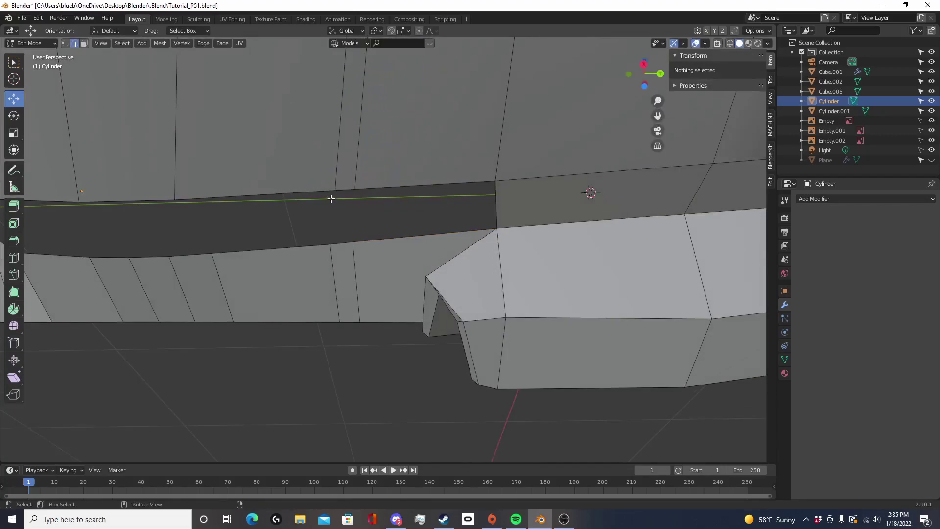
Fill the three underside gaps around the new wing loop between the wing root and the fuselage
shift+click(347, 247)
key(f)
click(379, 241)
shift+click(407, 187)
key(f)
click(275, 197)
key(f)
Fill the foremost underside gap between the wing's leading edge and the fuselage
shift+middle_drag(296, 250, 594, 249)
key(alt+a)
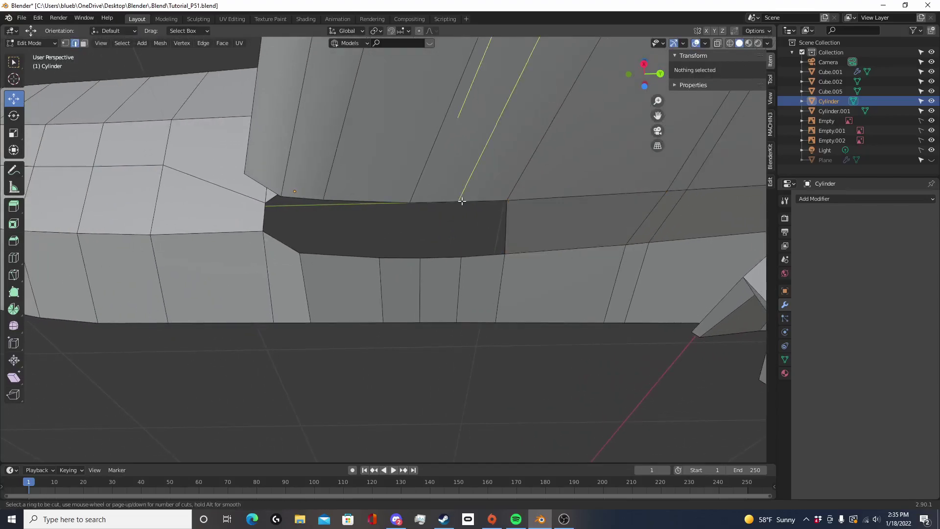
click(276, 190)
key(f)
key(alt+a)
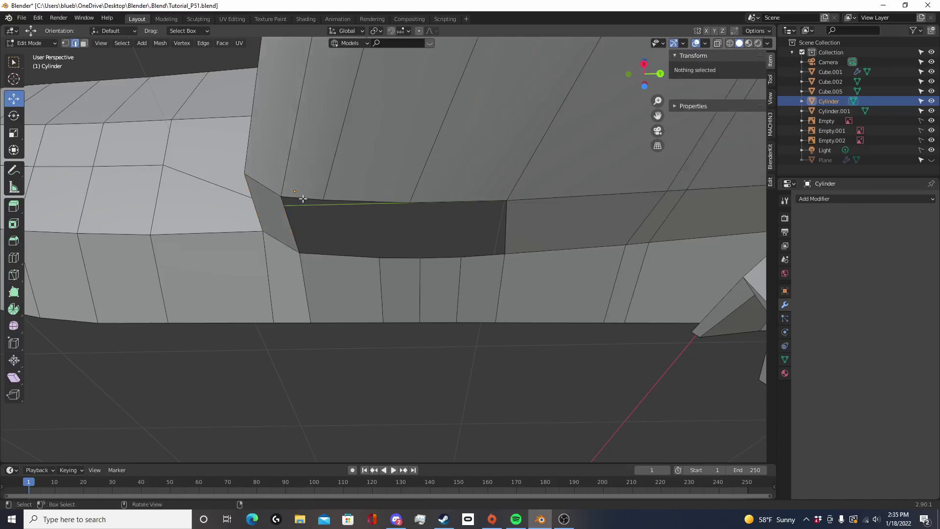
Fill the next two underside gaps behind the leading edge between wing root and fuselage
click(305, 199)
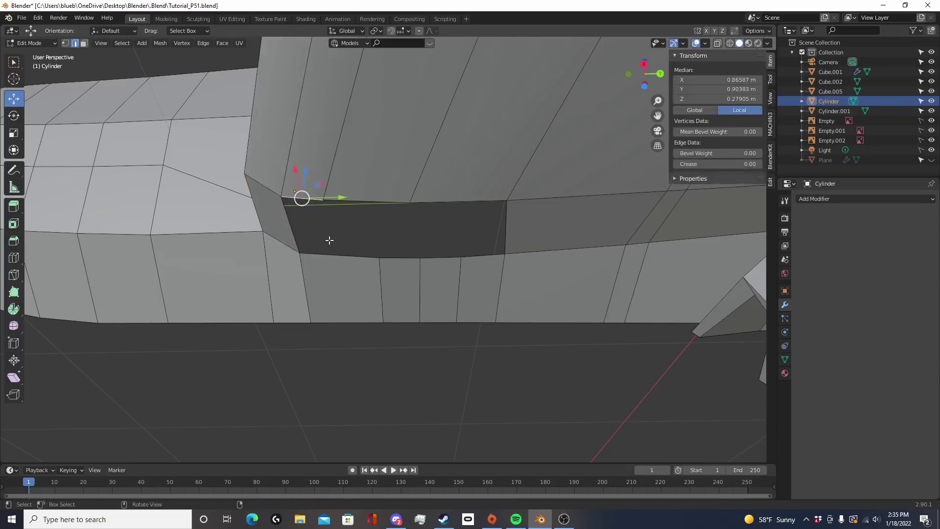
shift+click(348, 260)
key(f)
key(alt+a)
click(398, 259)
shift+click(366, 198)
key(f)
key(alt+a)
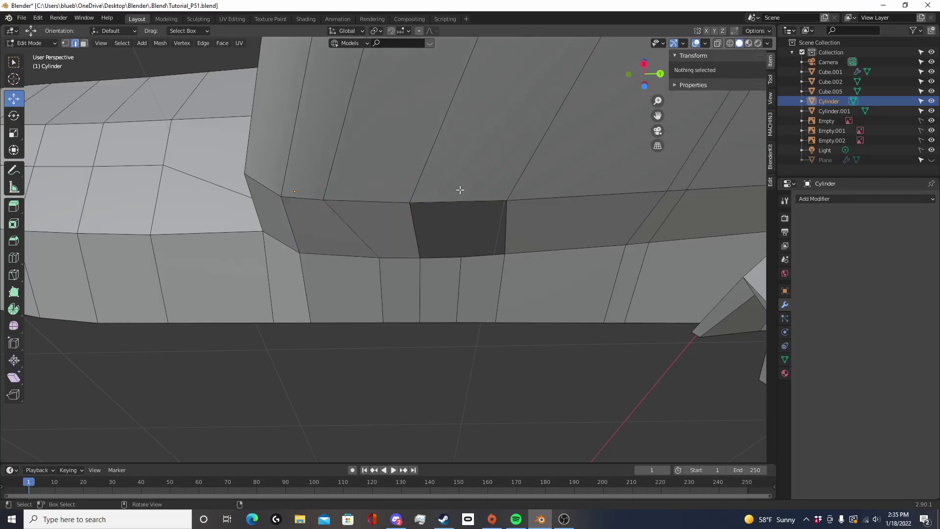
Add a centred spanwise loop cut to the wing section beside the remaining underside gap
click(460, 191)
key(alt+a)
key(ctrl+r)
click(477, 198)
right_click(477, 197)
Fill the last two underside gaps between the split wing root edges and the fuselage
key(alt+a)
click(446, 198)
shift+click(446, 259)
key(f)
click(483, 256)
shift+click(488, 197)
key(f)
key(alt+a)
Fill the front gap between the wing's leading edge and the short fuselage edge facing it
key(Tab)
scroll(532, 291, down, 3)
scroll(533, 291, down, 4)
middle_drag(462, 257, 424, 313)
key(Tab)
scroll(424, 312, up, 8)
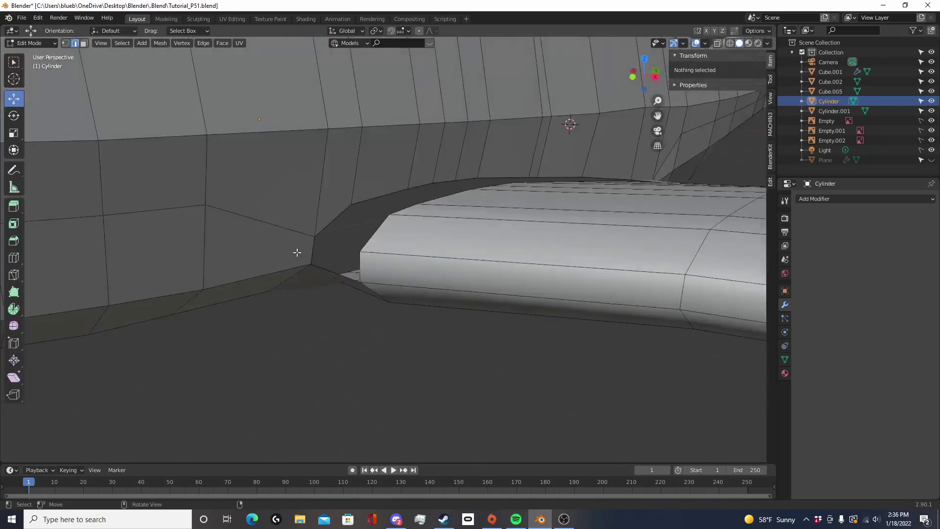
click(311, 250)
shift+click(364, 266)
key(f)
key(alt+a)
Fill the two foremost gaps above the wing root, just behind the leading edge
middle_drag(363, 265, 327, 283)
click(298, 226)
shift+click(335, 236)
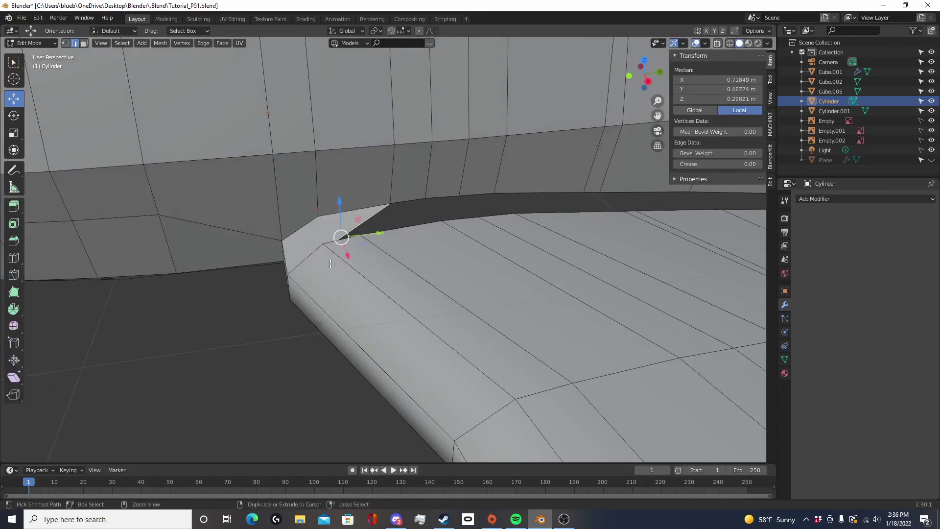
key(ctrl+z)
shift+click(313, 261)
key(f)
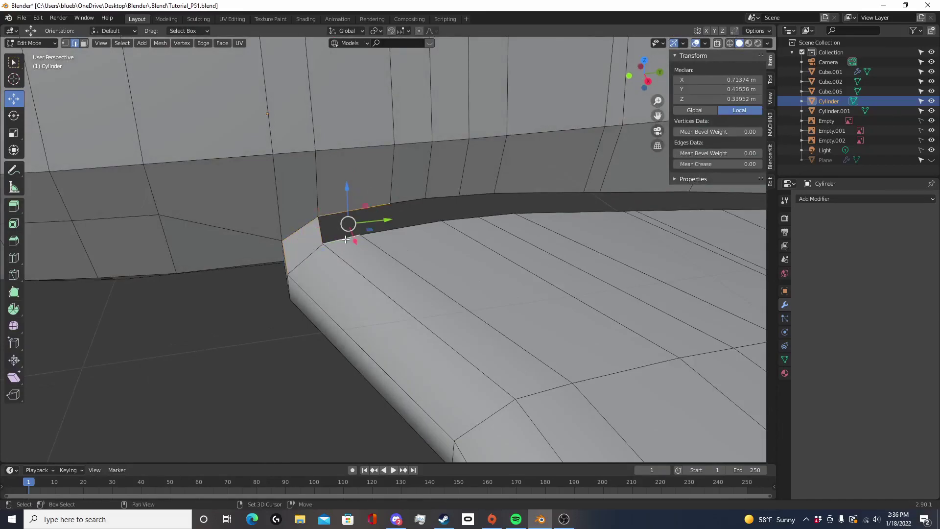
key(f)
Fill the next gaps along the upper wing root, continuing back towards mid-chord
click(407, 199)
shift+click(401, 231)
key(f)
click(451, 195)
drag(455, 212, 501, 221)
key(f)
key(alt+a)
click(531, 192)
shift+click(554, 226)
key(f)
Undo the wrong edge selection and fill the wide mid-chord gap between the upper wing root and the fuselage
shift+middle_drag(607, 258, 406, 314)
key(ctrl+z)
shift+drag(343, 292, 339, 299)
shift+click(312, 243)
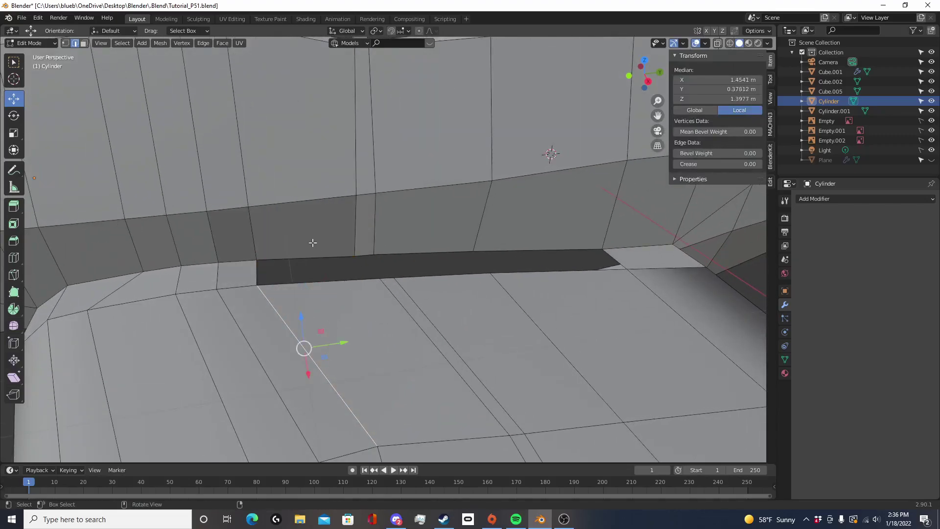
key(f)
key(alt+a)
Fill the remaining three gaps along the upper wing root, including the narrow one, up to the trailing edge
scroll(409, 268, up, 3)
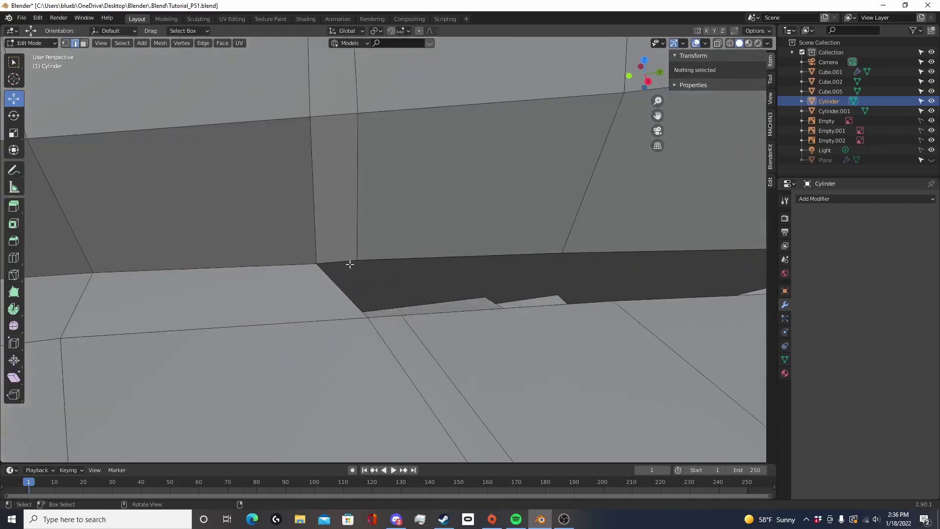
click(345, 261)
key(f)
click(425, 255)
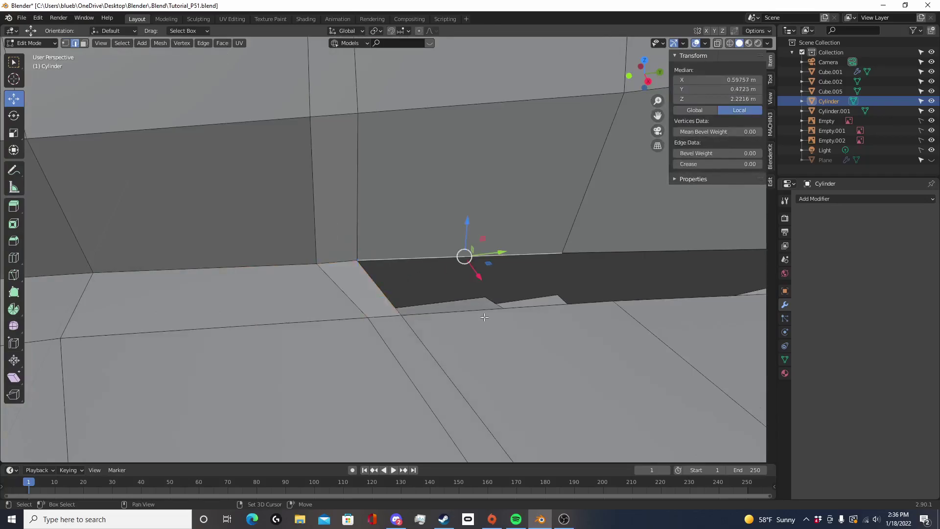
shift+click(503, 321)
key(f)
click(660, 240)
shift+click(687, 307)
key(f)
key(alt+a)
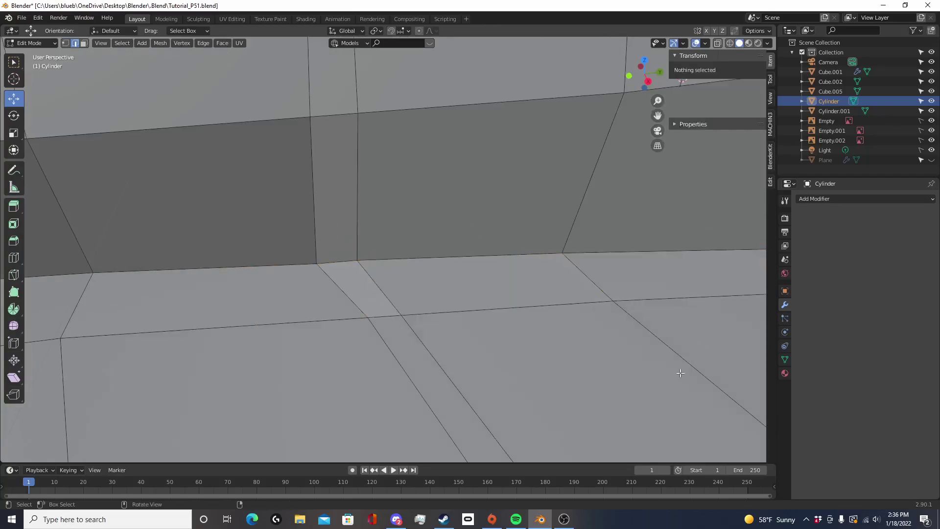
Return to Object Mode and bring the whole aircraft into view
scroll(640, 390, down, 10)
middle_drag(588, 386, 518, 363)
key(Tab)
scroll(517, 362, down, 5)
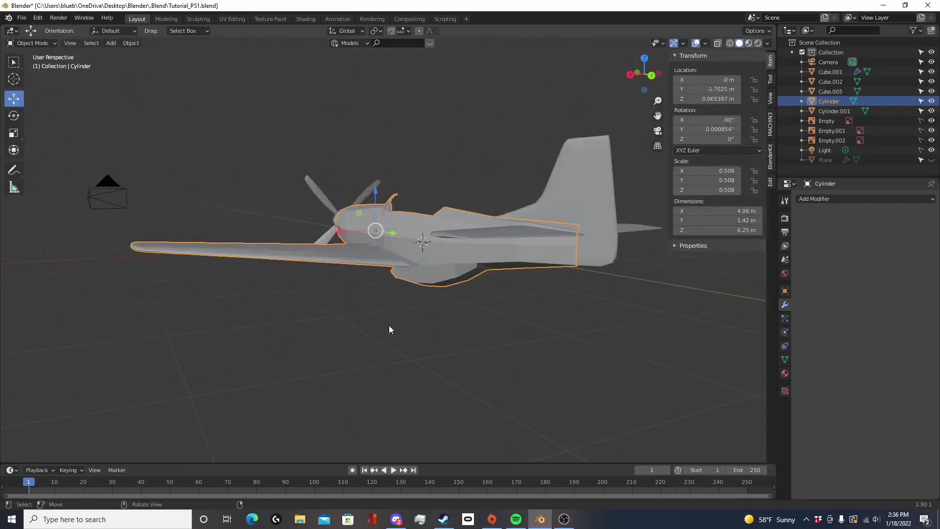
Try smooth shading on the joined fuselage and wing, and inspect the mesh around the wing root
middle_drag(392, 329, 562, 285)
scroll(473, 278, up, 6)
scroll(433, 251, down, 6)
middle_drag(434, 250, 361, 258)
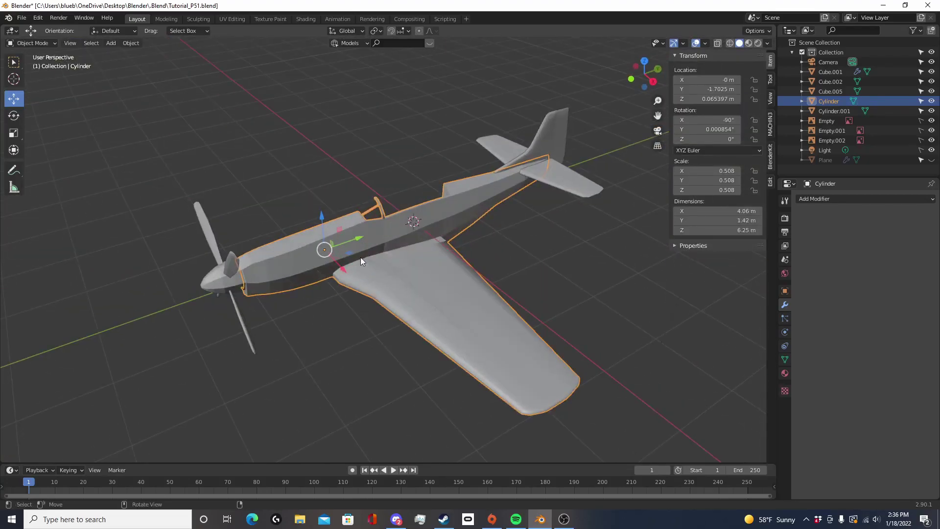
click(138, 43)
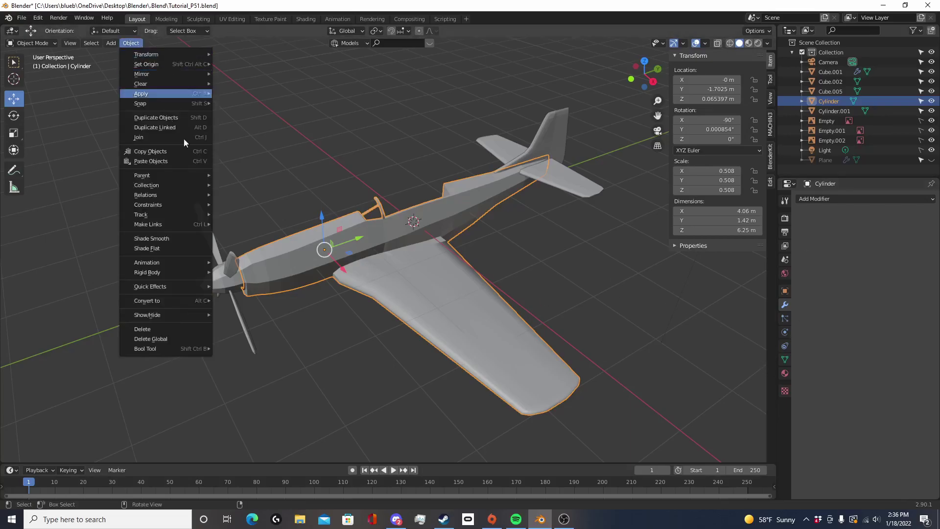
click(178, 238)
mouse_move(177, 239)
middle_down()
mouse_move(216, 257)
mouse_move(390, 272)
mouse_move(386, 302)
mouse_move(256, 319)
mouse_move(313, 320)
middle_up()
scroll(386, 301, up, 4)
key(Tab)
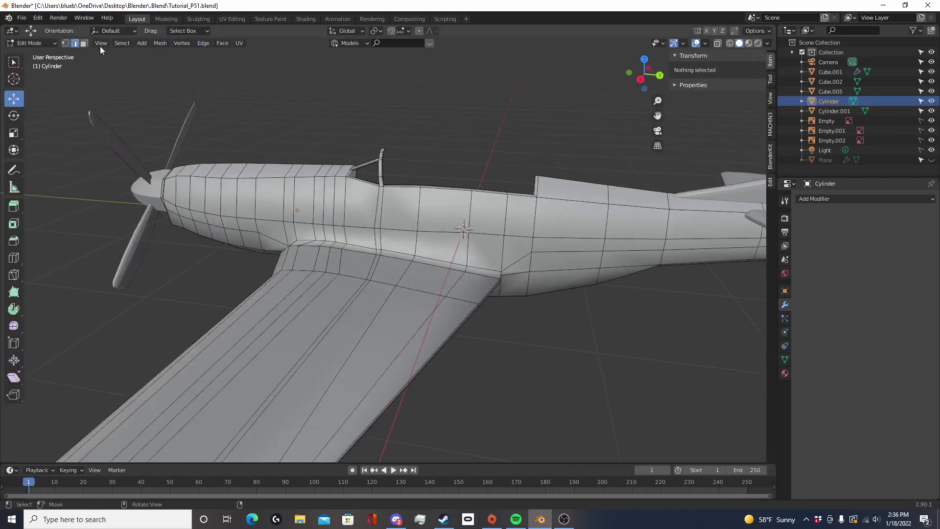
key(Tab)
Restore flat shading on the joined fuselage and wing
click(130, 43)
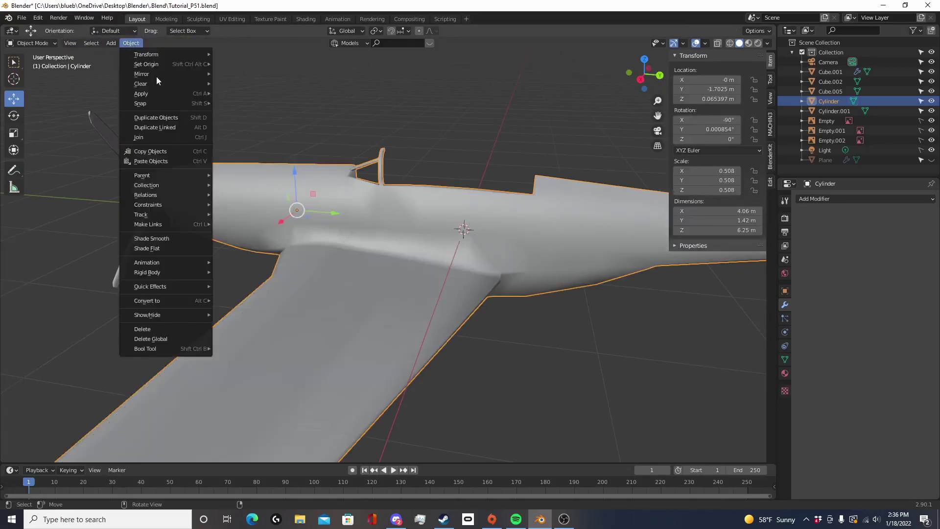
click(179, 248)
Select the uneven mid-chord vertices where the upper wing root meets the fuselage and flatten them by scaling global Z to 0
middle_drag(179, 248, 394, 301)
key(Tab)
scroll(393, 332, up, 5)
click(66, 43)
shift+middle_drag(196, 169, 290, 259)
drag(270, 271, 432, 289)
key(s)
key(z)
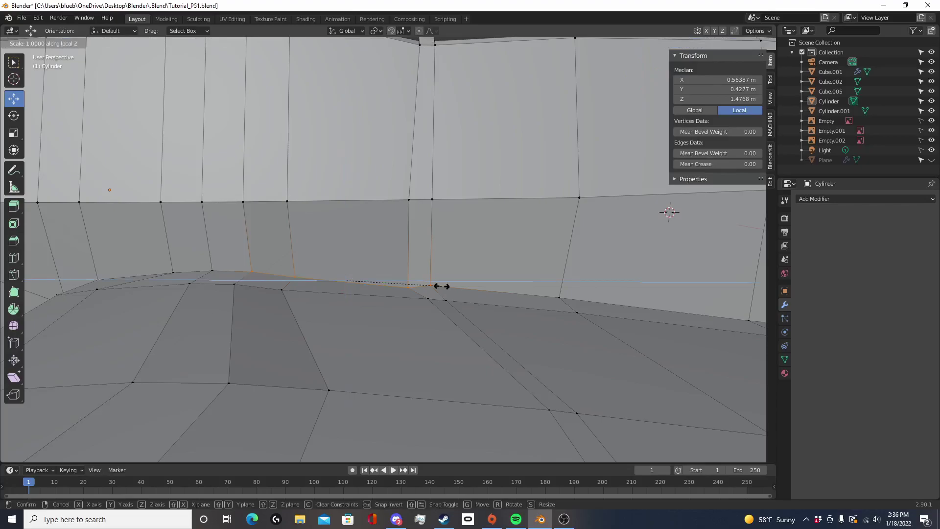
key(z)
key(z)
key(0)
key(Return)
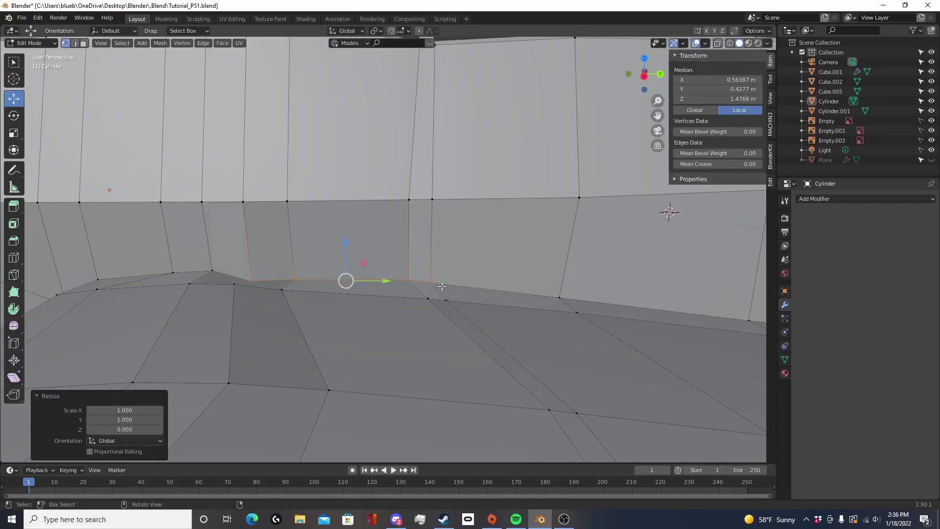
In the right view, rotate the flattened vertex row to follow the wing root's slope and raise it slightly
key(KP_3)
key(r)
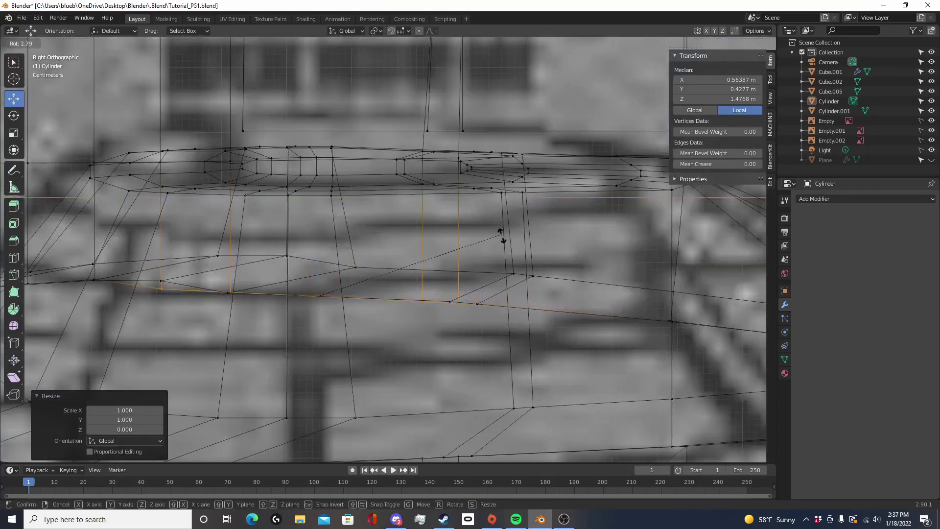
click(503, 239)
drag(318, 258, 322, 254)
key(Tab)
scroll(447, 312, down, 8)
key(shift+z)
Align the selected mid-chord wing-root vertices along the fuselage by scaling X to 0
mouse_move(360, 308)
middle_down()
mouse_move(429, 333)
mouse_move(472, 308)
mouse_move(419, 298)
mouse_move(457, 335)
middle_up()
key(Tab)
scroll(465, 320, up, 4)
click(430, 304)
key(c)
drag(414, 276, 321, 324)
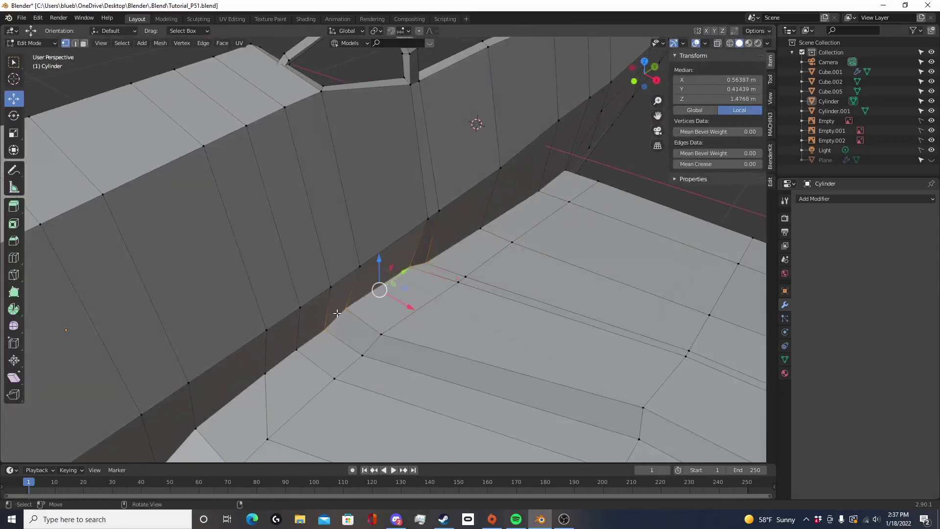
key(s)
key(x)
key(0)
key(Return)
key(Tab)
Add a Mirror modifier on the X axis to the fuselage and wing, and check both halves
scroll(480, 315, down, 5)
middle_drag(520, 332, 424, 246)
scroll(527, 296, down, 5)
scroll(390, 338, up, 3)
click(424, 246)
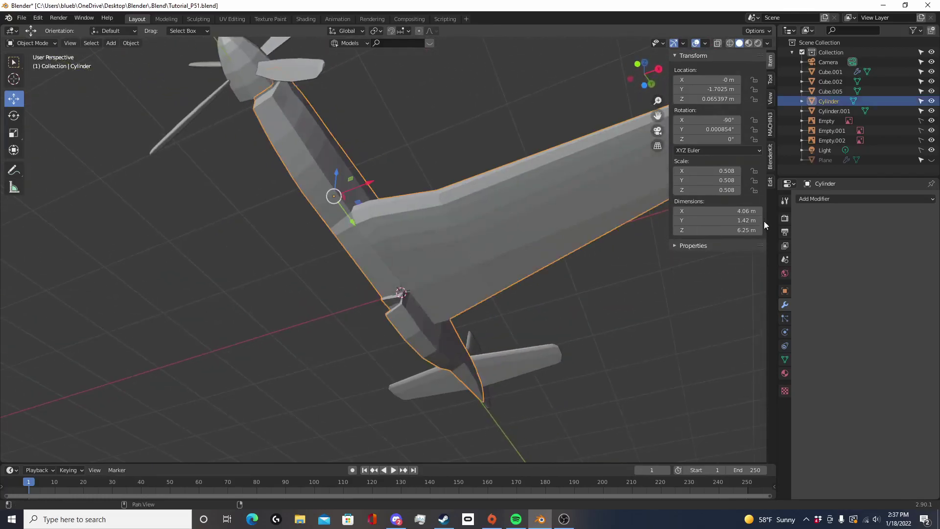
click(805, 199)
click(737, 296)
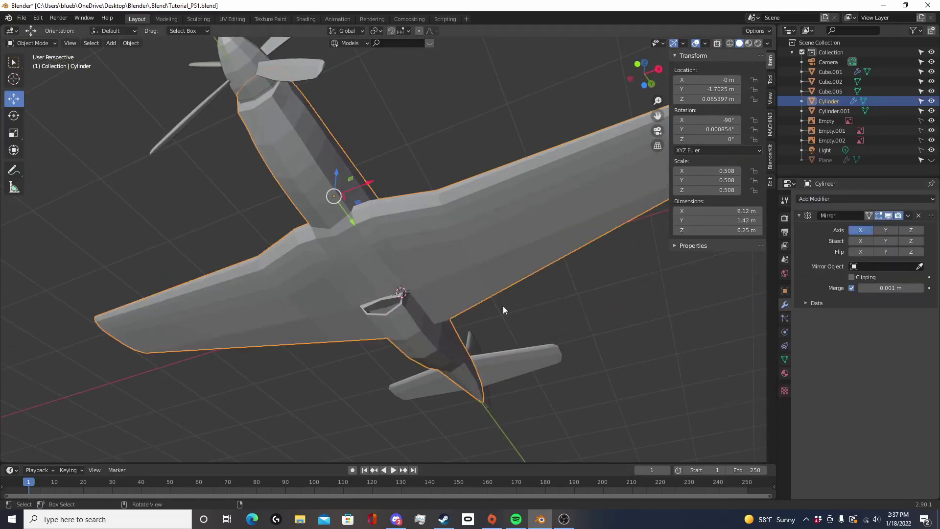
scroll(497, 307, down, 4)
middle_drag(473, 250, 577, 348)
scroll(403, 321, up, 5)
middle_drag(403, 321, 582, 338)
click(419, 299)
scroll(418, 308, down, 5)
Slide a wing-root vertex near the leading edge along its edge to even out the junction
key(Tab)
scroll(469, 315, up, 5)
middle_drag(338, 345, 374, 325)
scroll(374, 325, up, 5)
key(alt+a)
click(211, 300)
key(g)
key(g)
click(187, 302)
click(298, 356)
scroll(297, 357, down, 7)
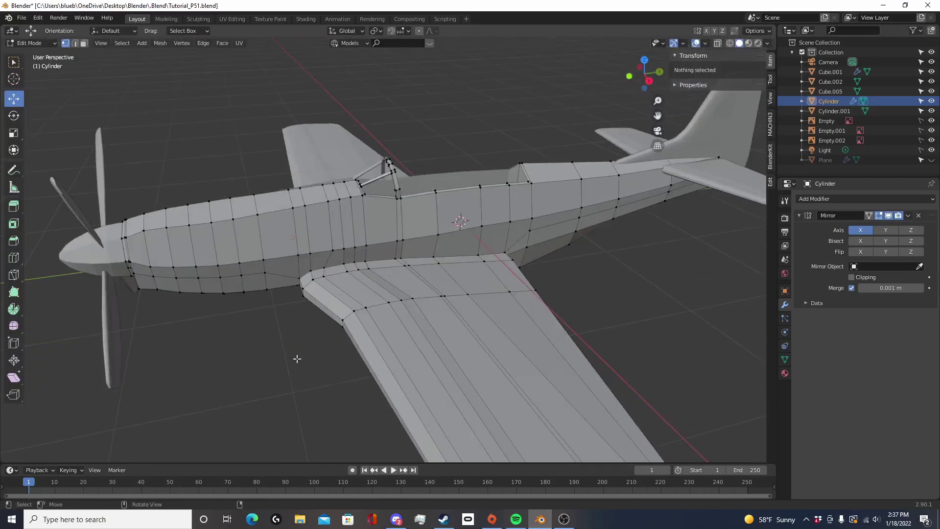
Slide the underside vertex near the wing root's leading edge rearward along its edge
middle_drag(297, 357, 321, 257)
scroll(322, 256, up, 5)
click(244, 203)
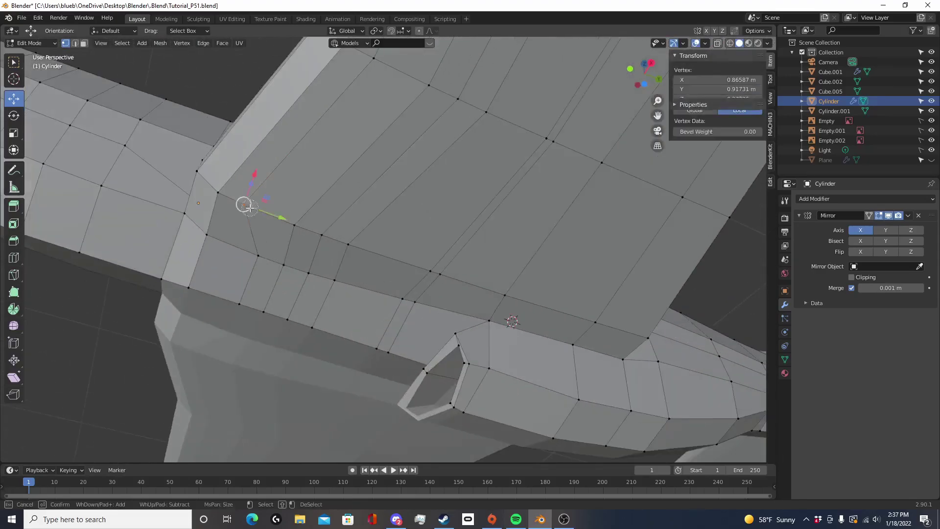
key(shift+v)
click(277, 221)
scroll(285, 224, down, 6)
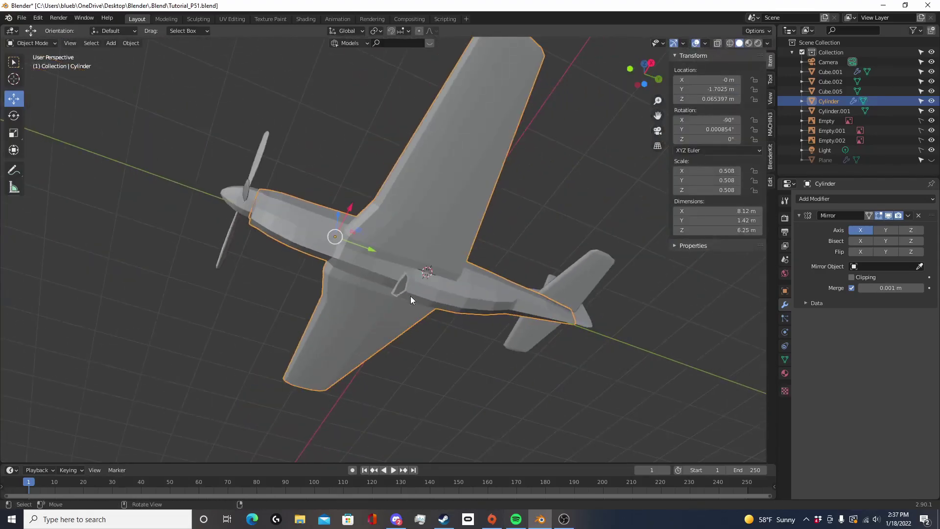
scroll(411, 292, up, 3)
key(Tab)
Add a Subdivision Surface modifier to the mirrored fuselage and wing
scroll(472, 243, down, 5)
middle_drag(471, 243, 444, 263)
scroll(436, 328, up, 4)
click(860, 201)
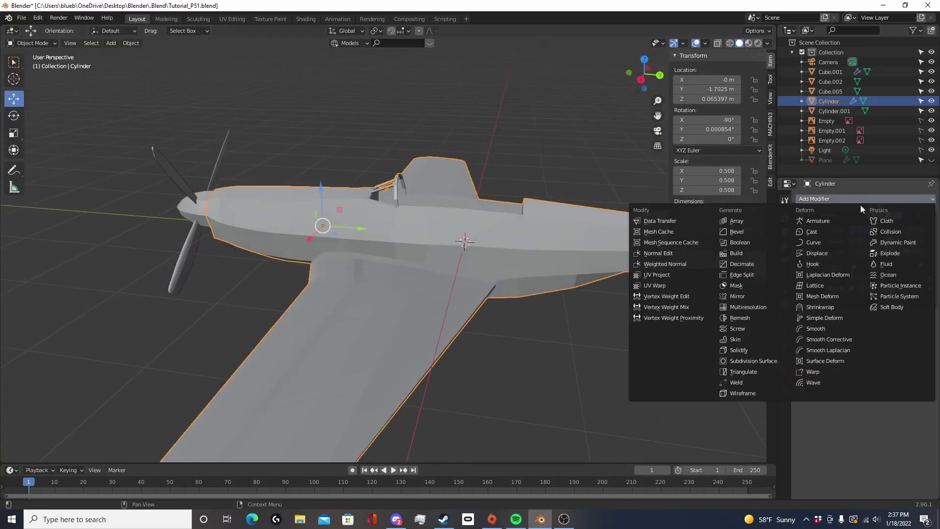
click(763, 356)
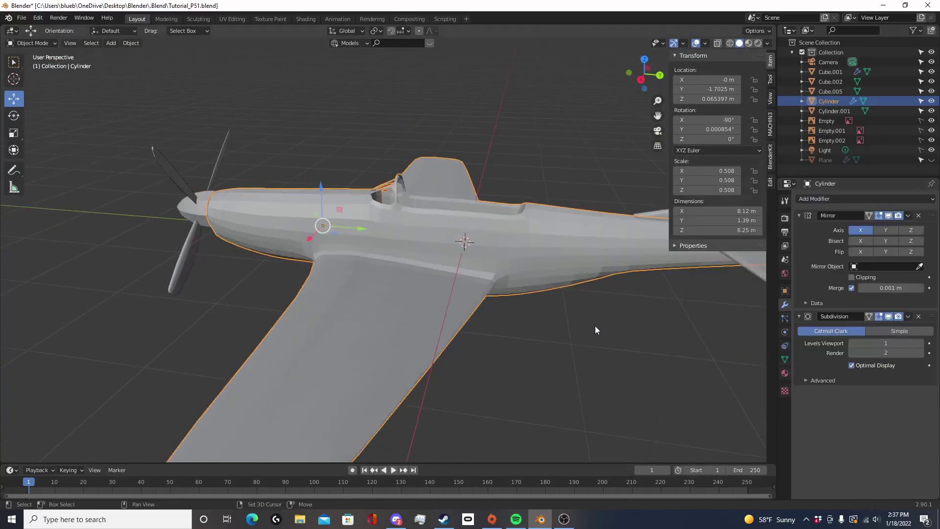
scroll(528, 327, down, 4)
middle_drag(497, 329, 375, 282)
scroll(439, 310, up, 5)
scroll(494, 254, down, 5)
Set the Subdivision modifier's viewport levels to 2 and inspect the wing-root junction
click(921, 345)
middle_drag(428, 336, 444, 311)
click(442, 307)
scroll(445, 341, up, 8)
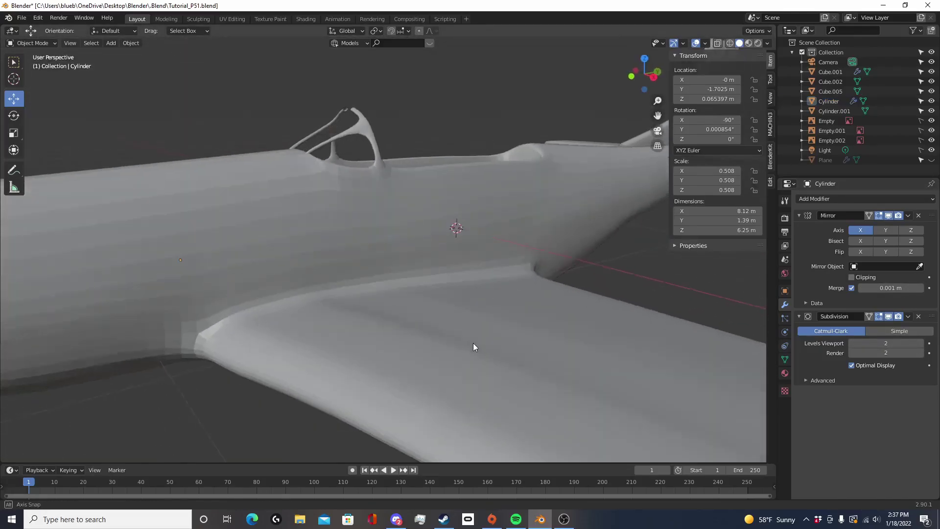
middle_drag(474, 343, 323, 346)
click(492, 300)
Delete the edge loop running around the wing just outboard of the fuselage
key(Tab)
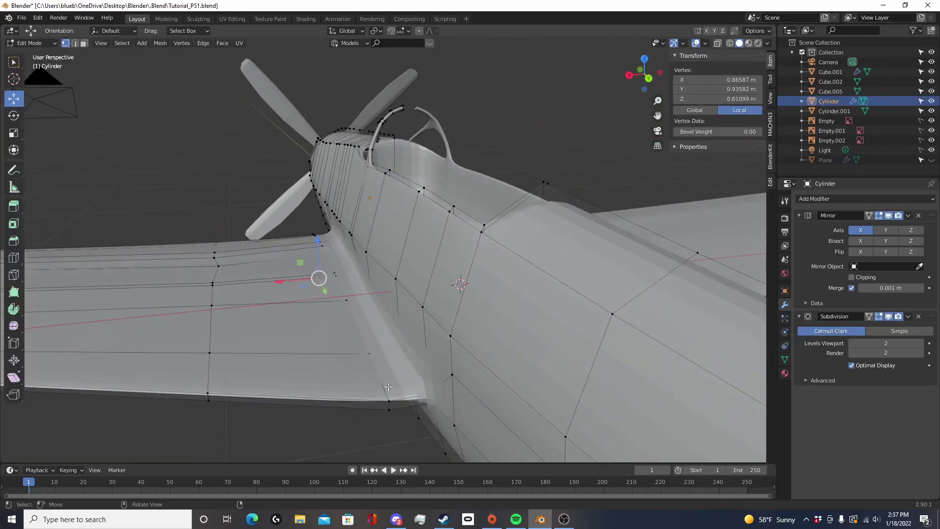
alt+click(382, 387)
scroll(382, 386, down, 8)
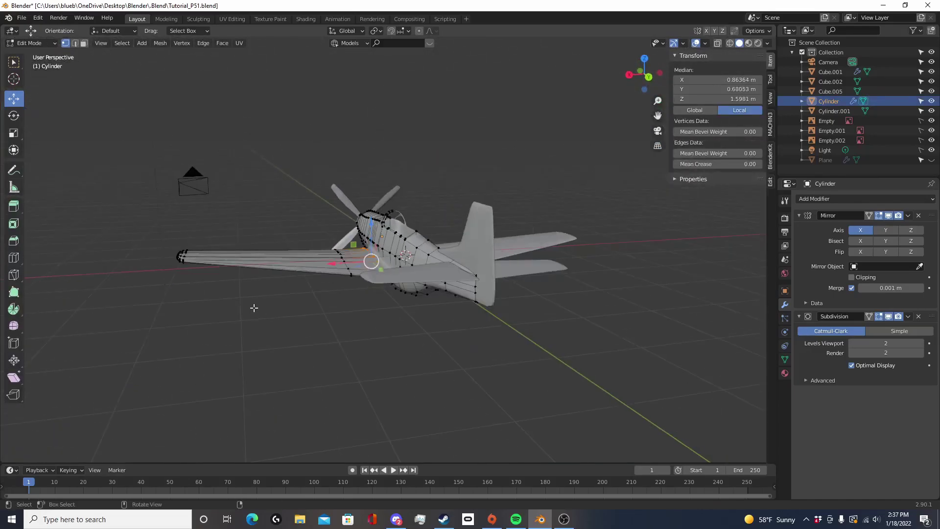
middle_drag(254, 306, 421, 358)
scroll(424, 358, up, 3)
key(x)
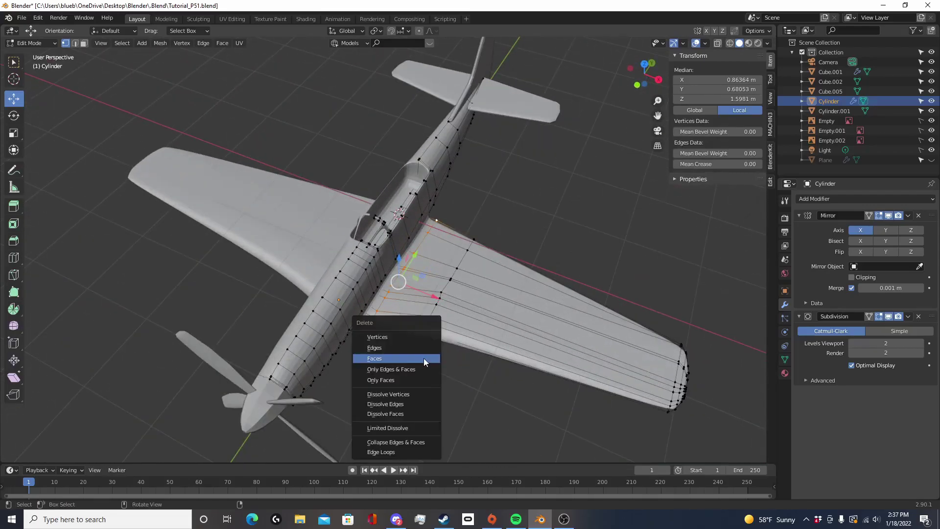
click(427, 453)
middle_drag(463, 428, 512, 287)
key(Tab)
scroll(456, 277, down, 2)
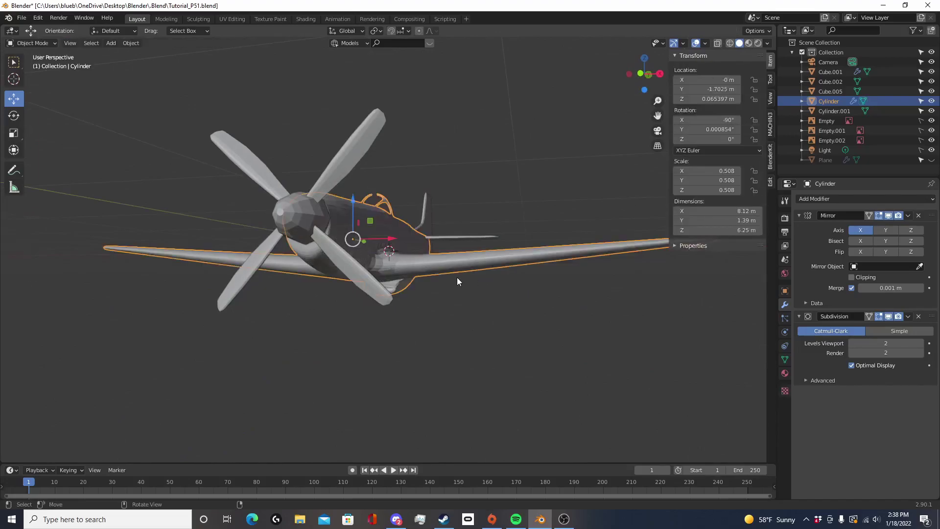
Add one loop cut around the wing close to the fuselage, slid inboard with a factor of about 0.68
middle_drag(457, 277, 424, 222)
scroll(424, 222, up, 4)
middle_drag(478, 265, 451, 316)
key(Tab)
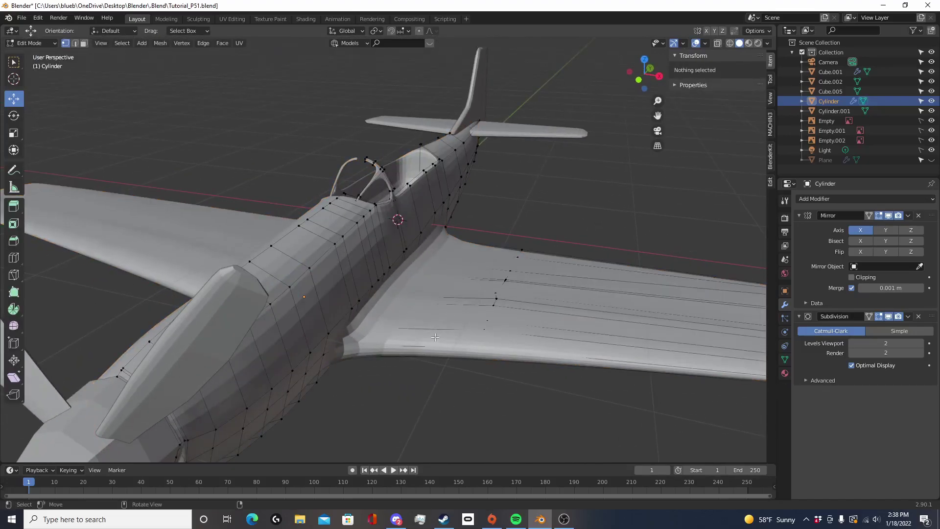
key(ctrl+r)
click(435, 337)
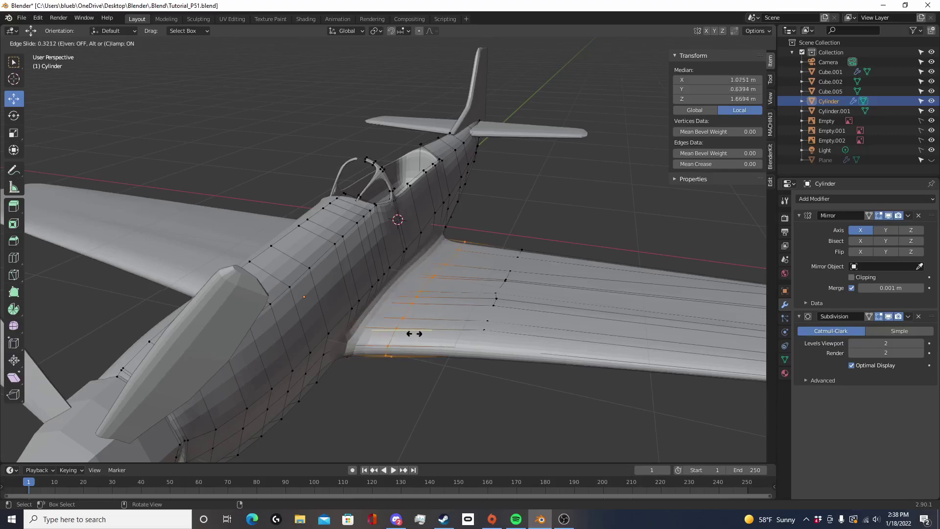
click(390, 333)
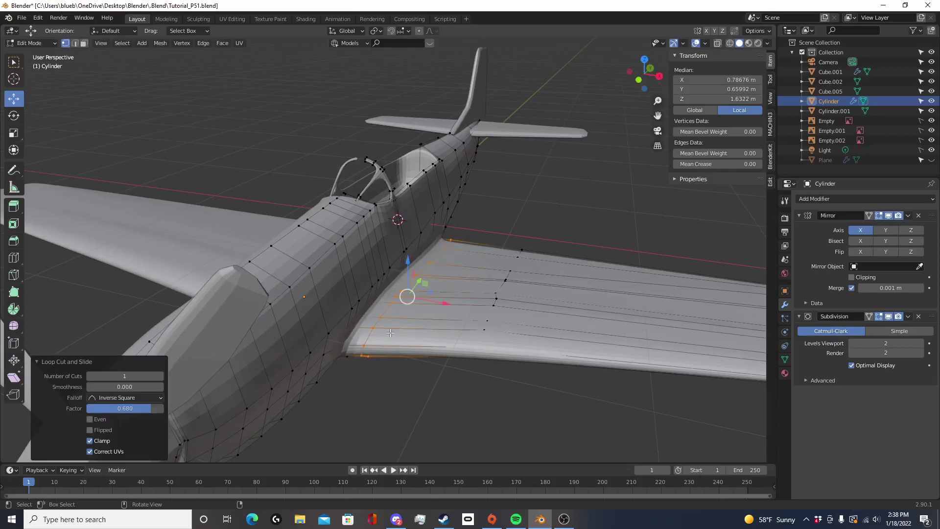
key(Tab)
middle_drag(500, 363, 418, 257)
click(486, 325)
scroll(485, 325, down, 5)
click(320, 251)
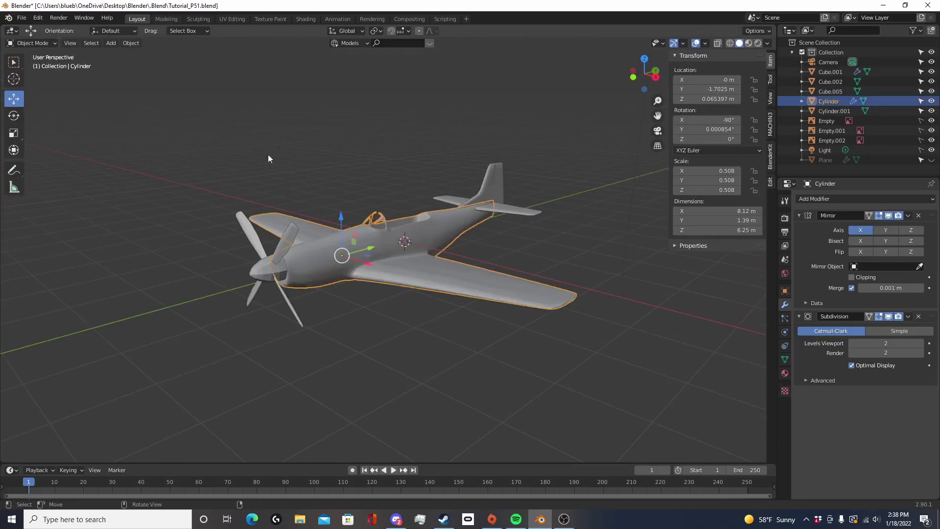
Apply smooth shading to the fuselage and wing and check the whole aircraft
click(131, 43)
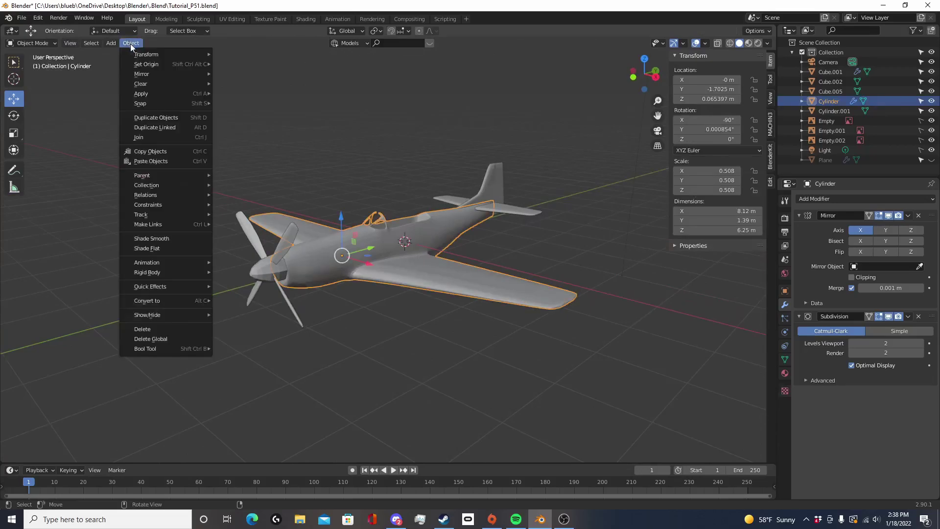
click(195, 238)
click(502, 327)
middle_drag(498, 351, 395, 253)
scroll(407, 286, up, 5)
scroll(353, 313, down, 5)
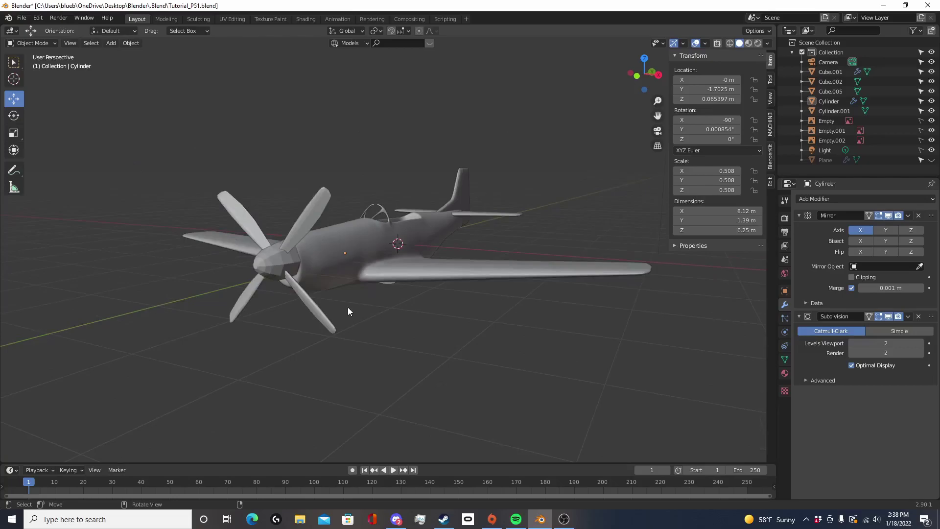